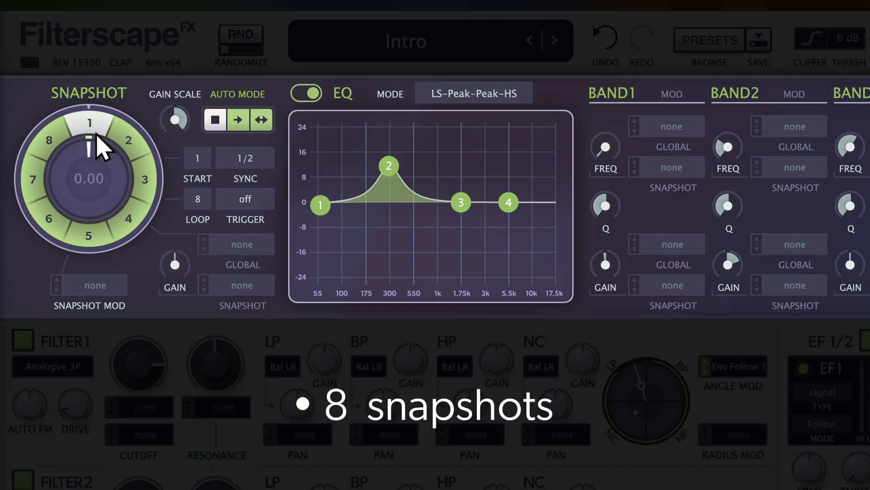
# - Select EQ snapshots 2, 3, 4, 5, 6 and 7 in turn, ending on snapshot 7
pyautogui.click(128, 153)
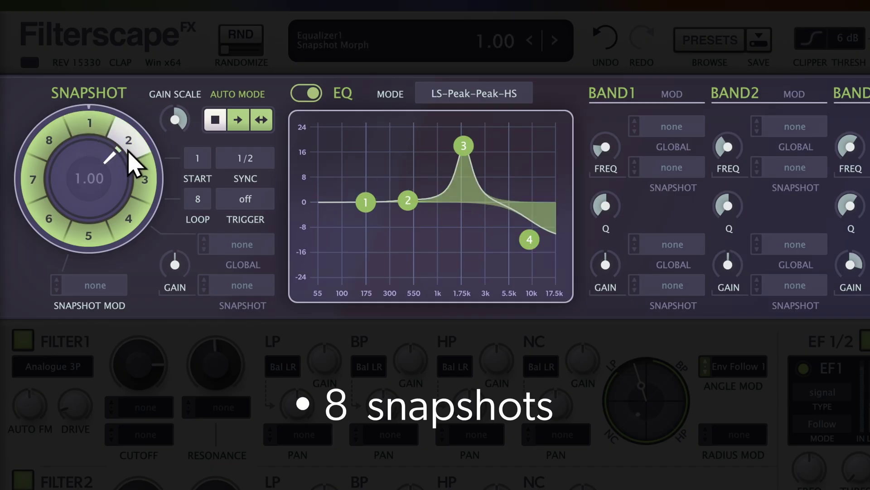
pyautogui.click(138, 190)
pyautogui.click(126, 233)
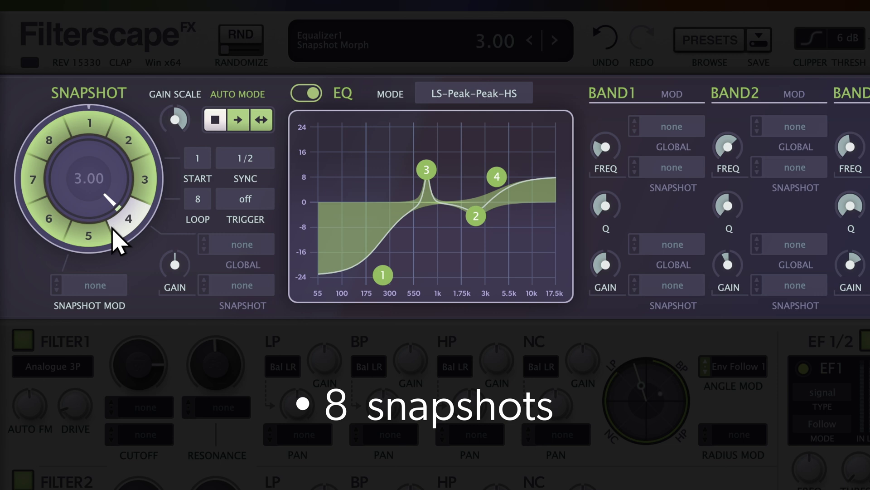
pyautogui.click(104, 248)
pyautogui.click(63, 240)
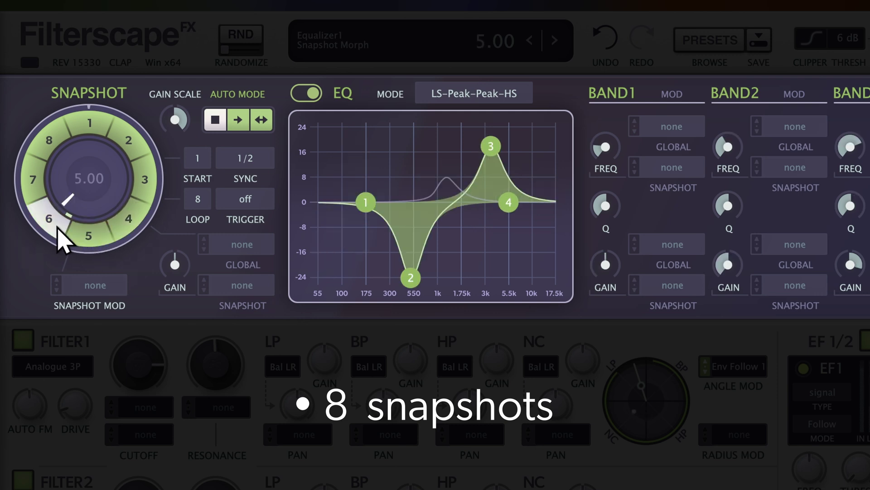
pyautogui.click(42, 191)
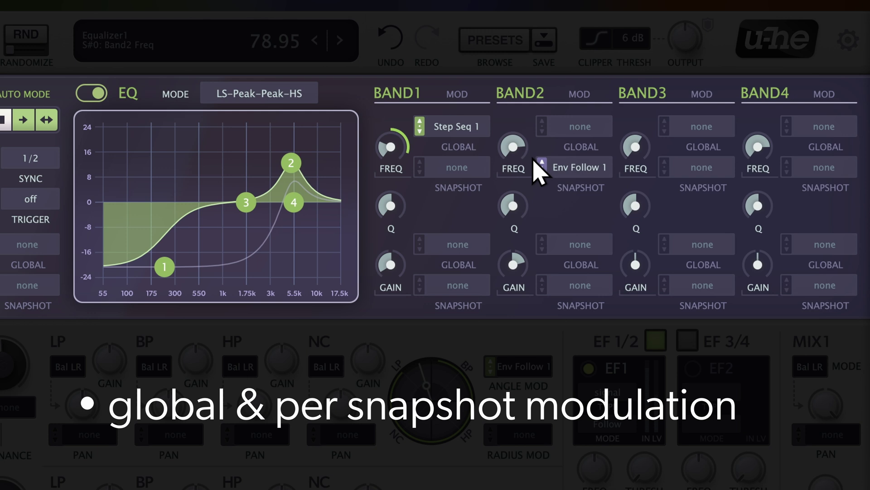
# - Drag Band 2's FREQ snapshot mod slot for Env Follow 1 down to -42.00
pyautogui.moveTo(544, 174); pyautogui.dragTo(542, 252)
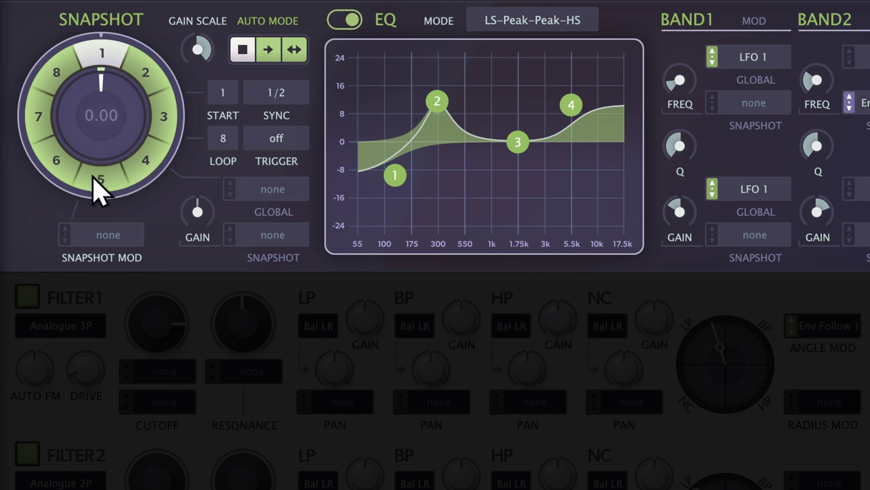
# - Switch between snapshots 8, 6 and 5
pyautogui.click(52, 87)
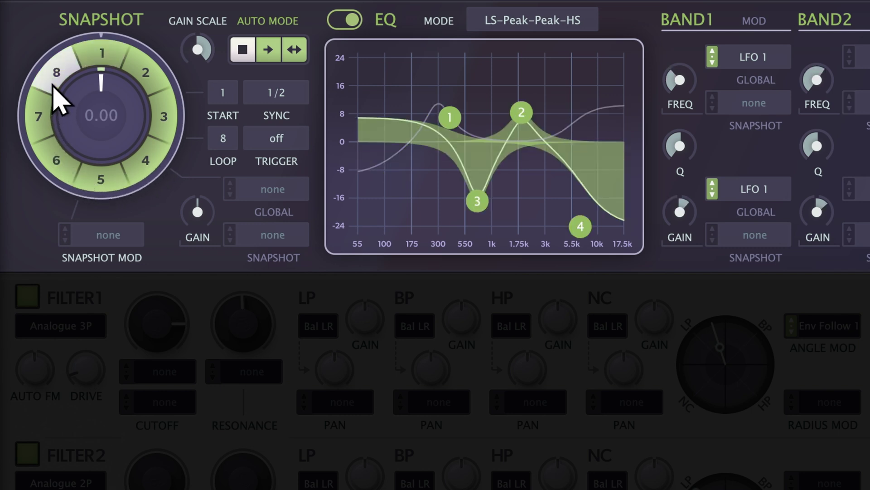
pyautogui.click(72, 180)
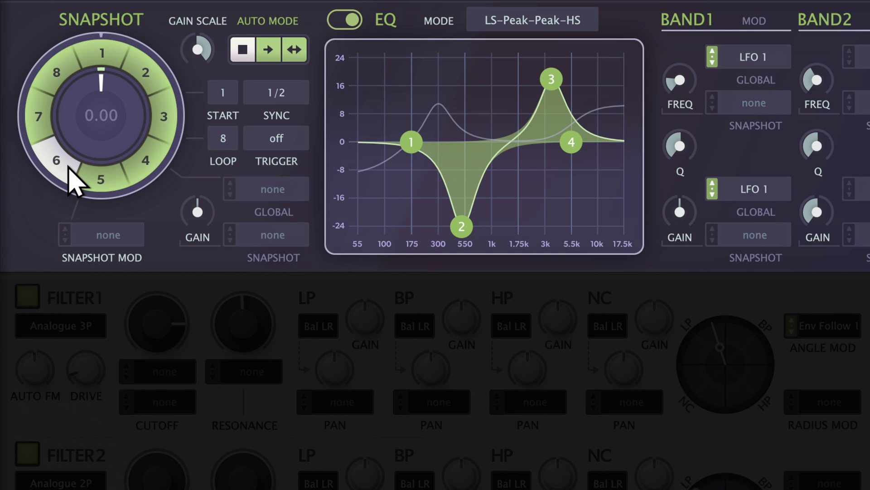
pyautogui.click(119, 193)
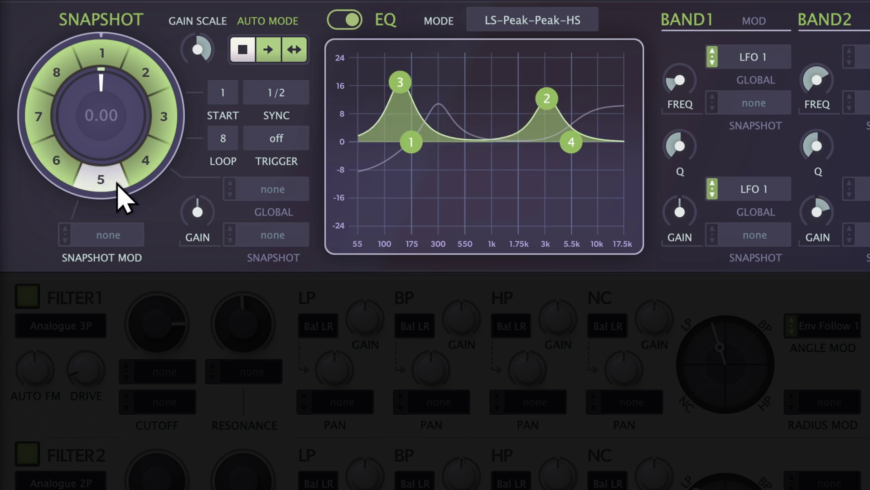
# - Morph the EQ from snapshot 1 toward snapshot 3, then on toward 5 and 7
pyautogui.moveTo(109, 168); pyautogui.dragTo(99, 27)
pyautogui.moveTo(93, 134); pyautogui.dragTo(90, 28)
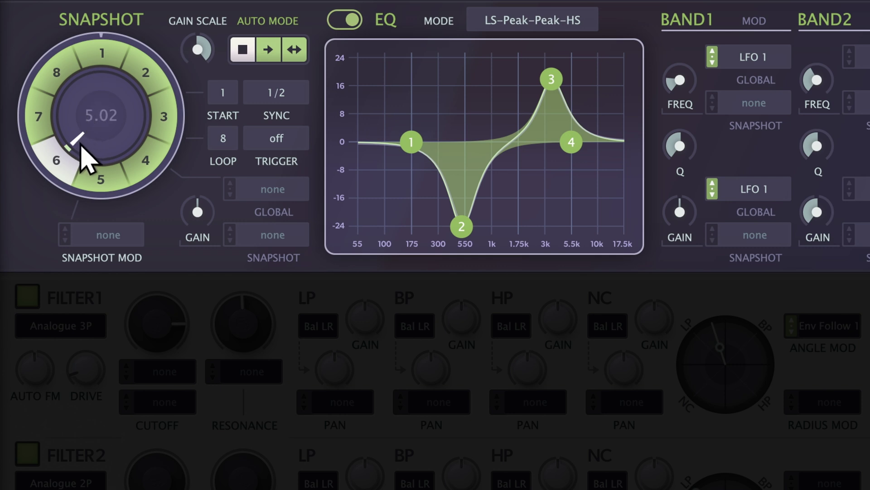
pyautogui.moveTo(82, 146); pyautogui.dragTo(121, 214)
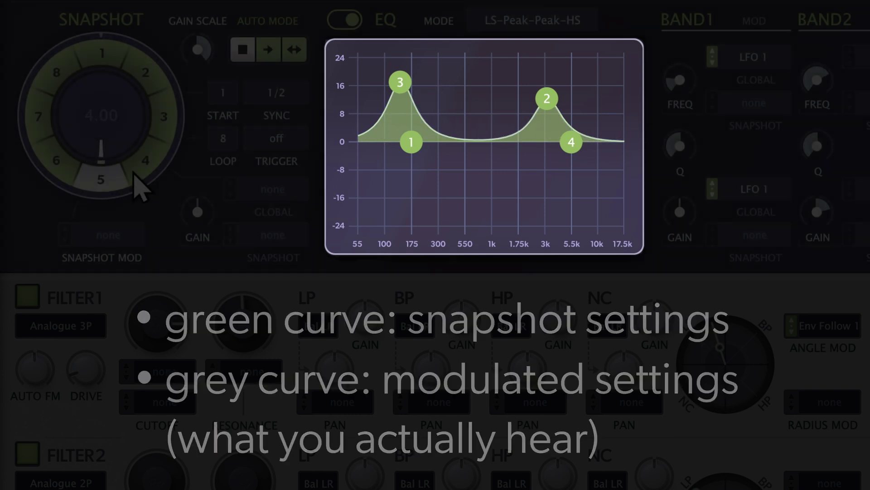
# - Select snapshot 4, then set the morph position to snapshot 2 and finally snapshot 8
pyautogui.click(141, 187)
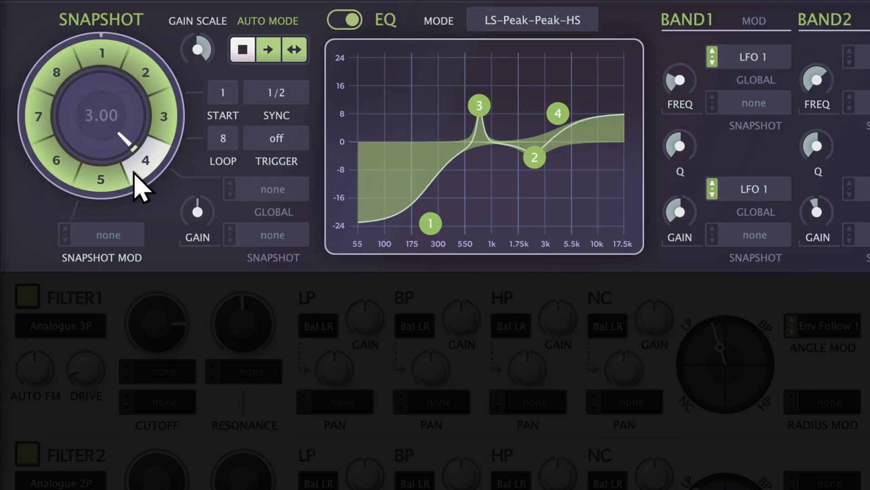
pyautogui.doubleClick(142, 81)
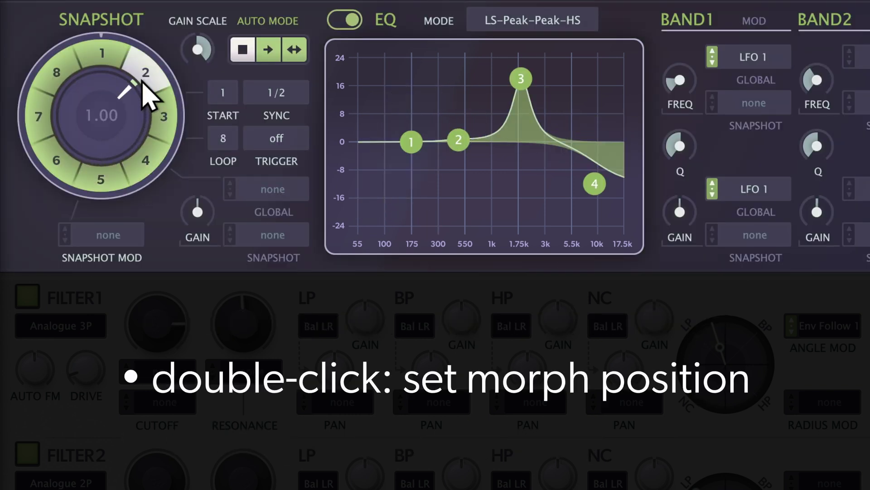
pyautogui.doubleClick(49, 86)
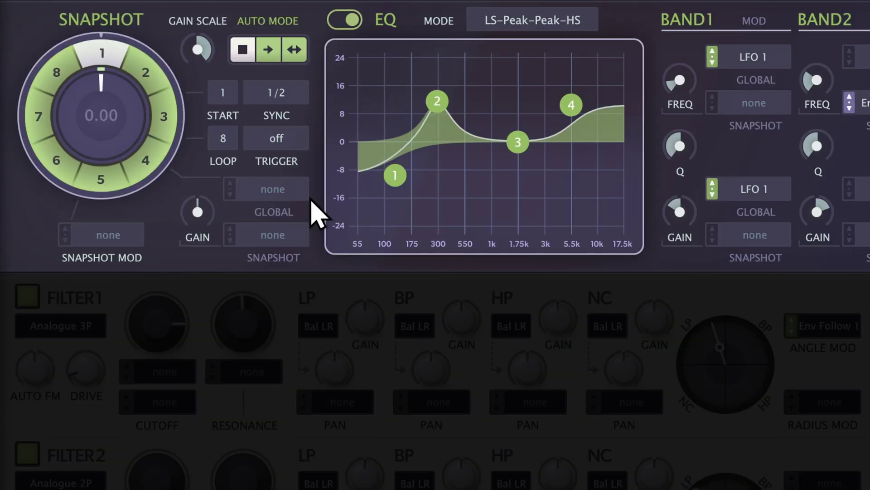
# - Set snapshot auto-play sync to 1/4 and start forward auto-play
pyautogui.click(299, 96)
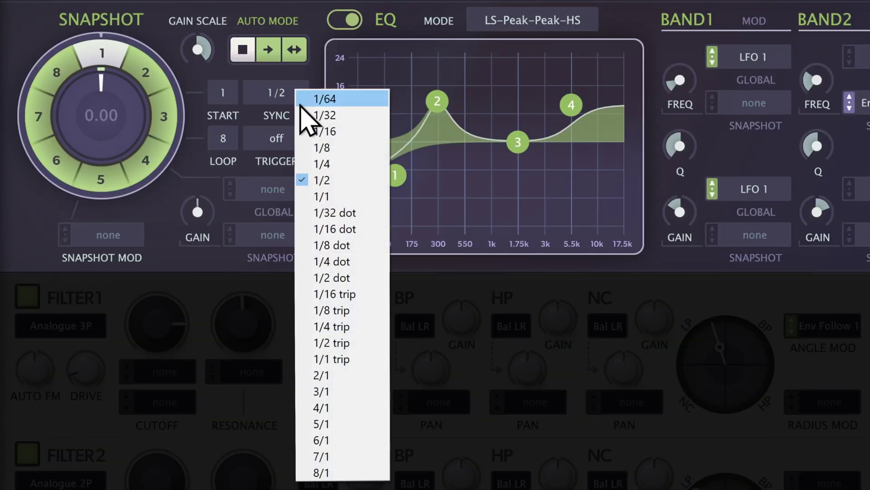
pyautogui.click(302, 164)
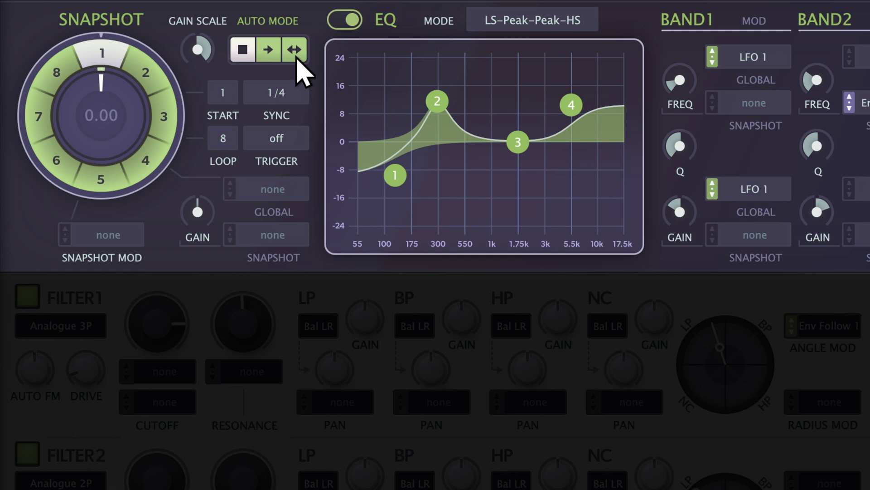
pyautogui.click(269, 51)
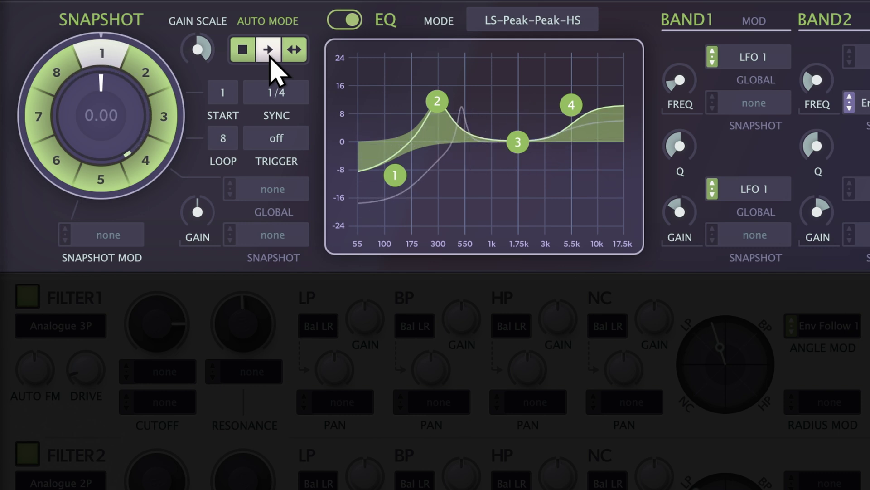
# - Set the auto-play start snapshot to 4 and the loop length to 2
pyautogui.click(223, 93)
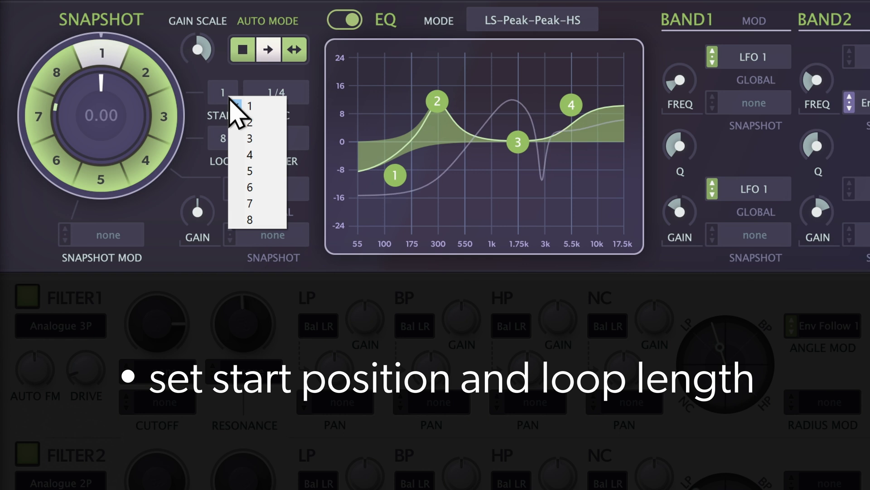
pyautogui.click(243, 156)
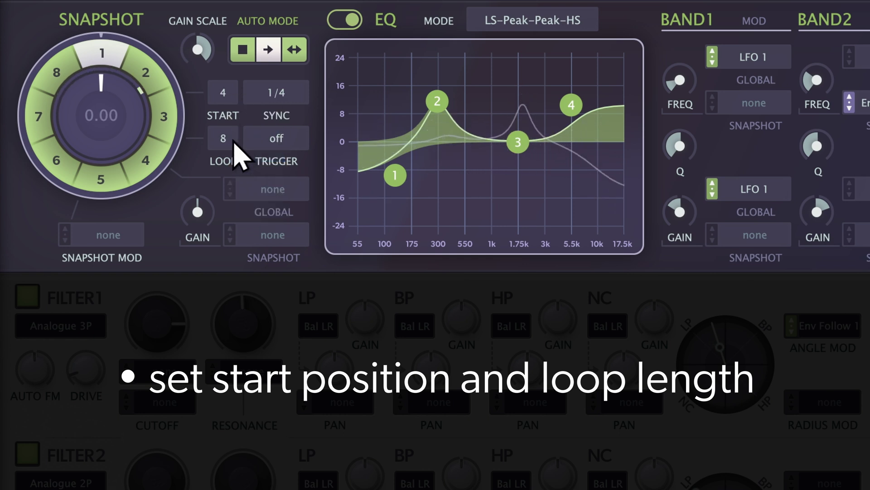
pyautogui.click(236, 147)
pyautogui.click(238, 164)
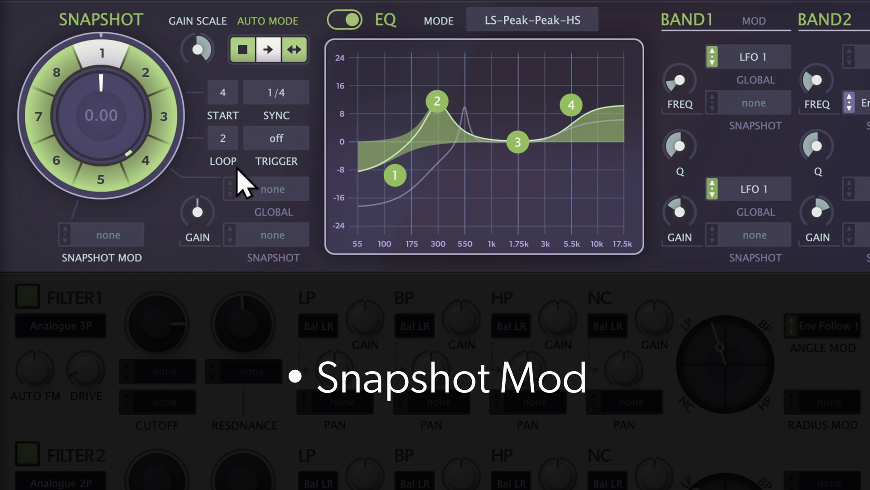
# - Set snapshot modulation to LFO 1 at amount 2.00, then stop and restart forward auto-play
pyautogui.click(102, 235)
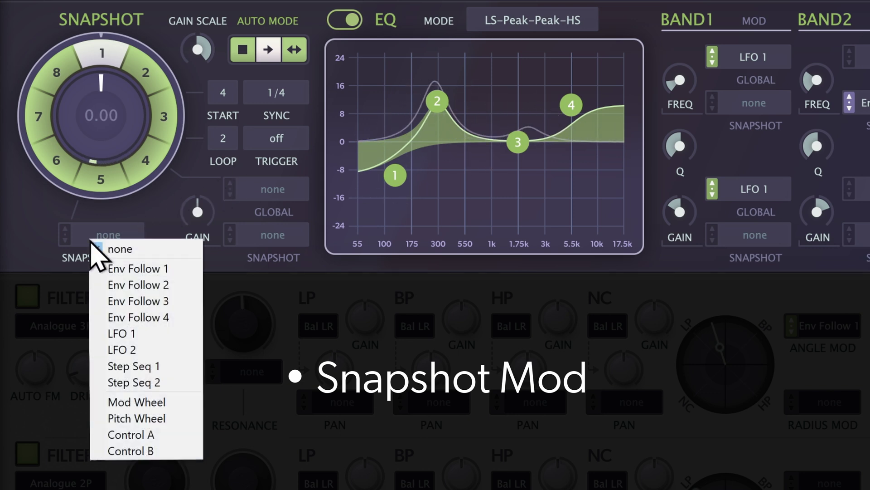
pyautogui.click(105, 335)
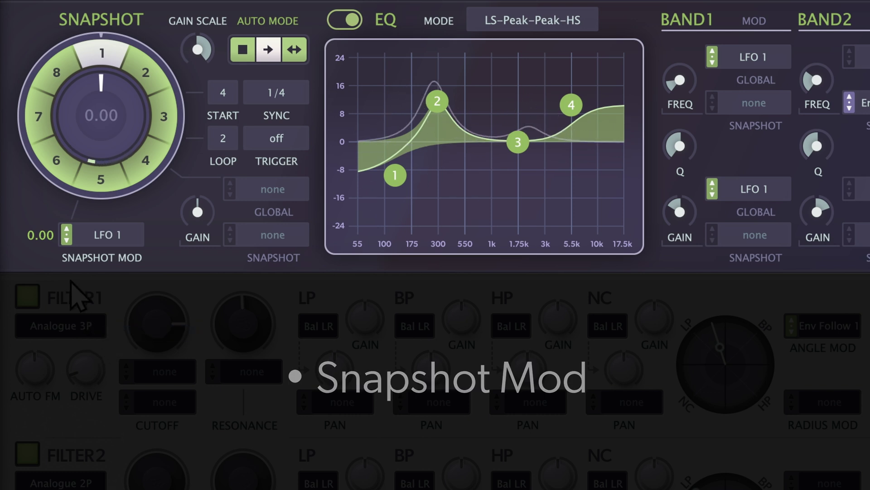
pyautogui.moveTo(67, 241); pyautogui.dragTo(71, 215)
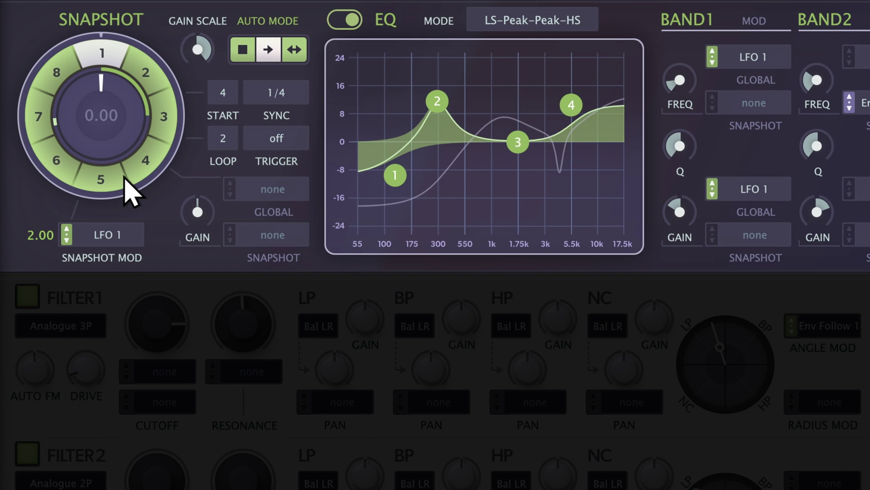
pyautogui.click(243, 51)
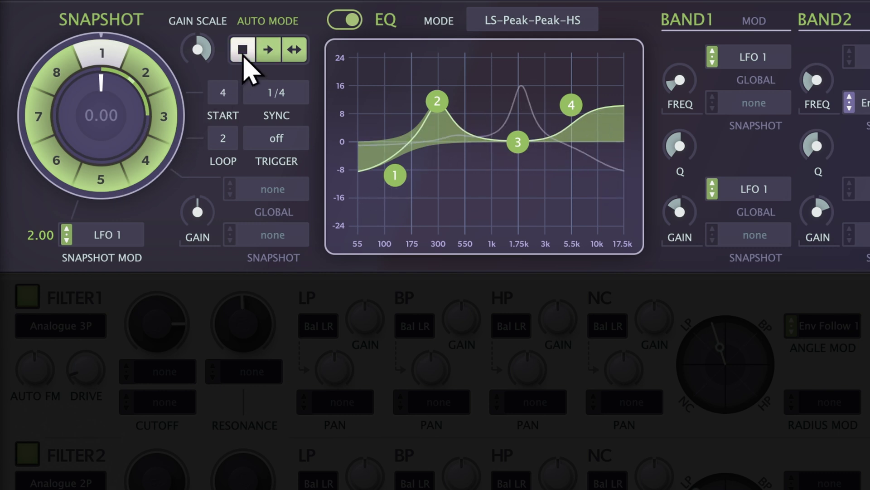
pyautogui.click(268, 50)
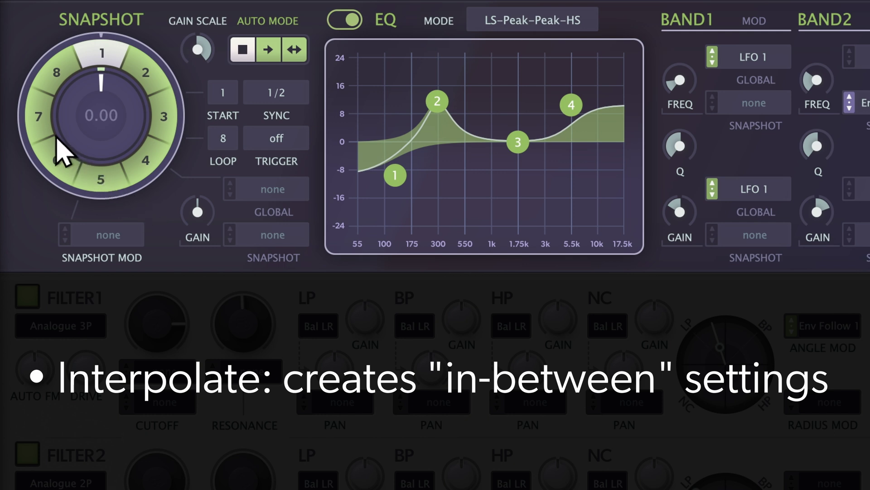
# - Apply Interpolate <- to a wheel snapshot, then morph toward snapshot 3 to audition it
pyautogui.rightClick(44, 129)
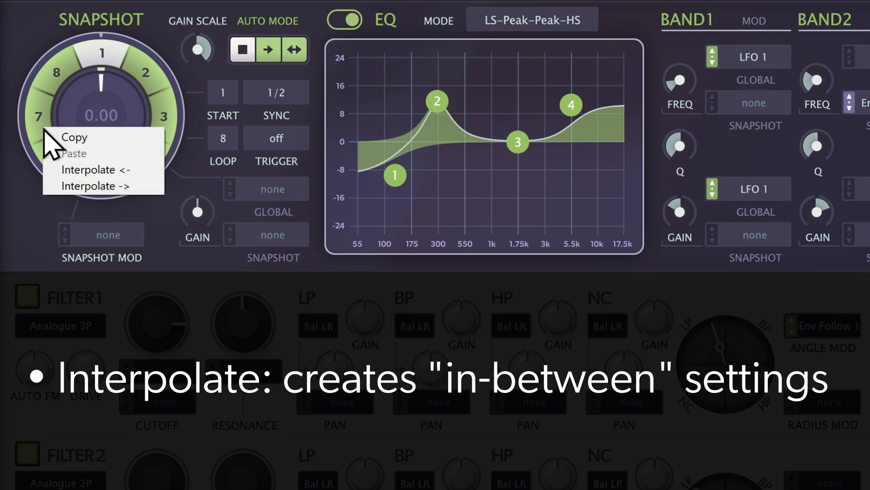
pyautogui.click(72, 171)
pyautogui.moveTo(115, 159); pyautogui.dragTo(116, 51)
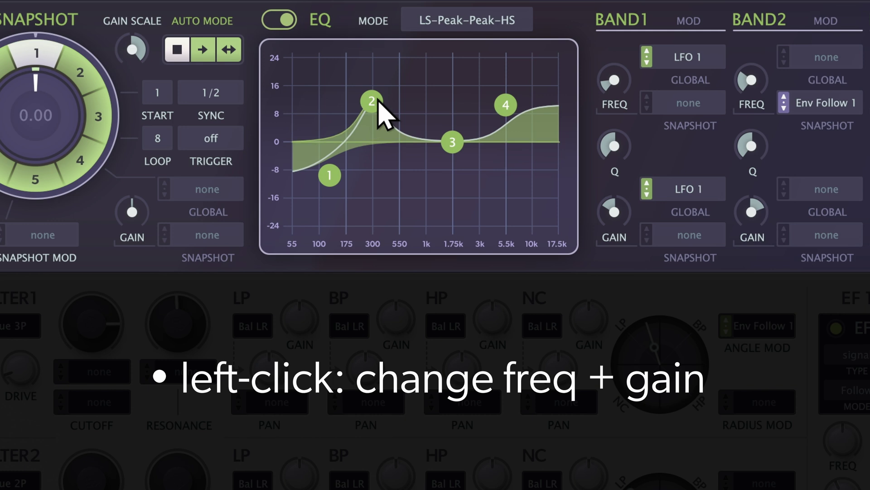
# - Move band 2 toward 5.5k at -16 dB, fine-tune its peak, then shift all four bands together
pyautogui.moveTo(379, 99); pyautogui.dragTo(387, 1)
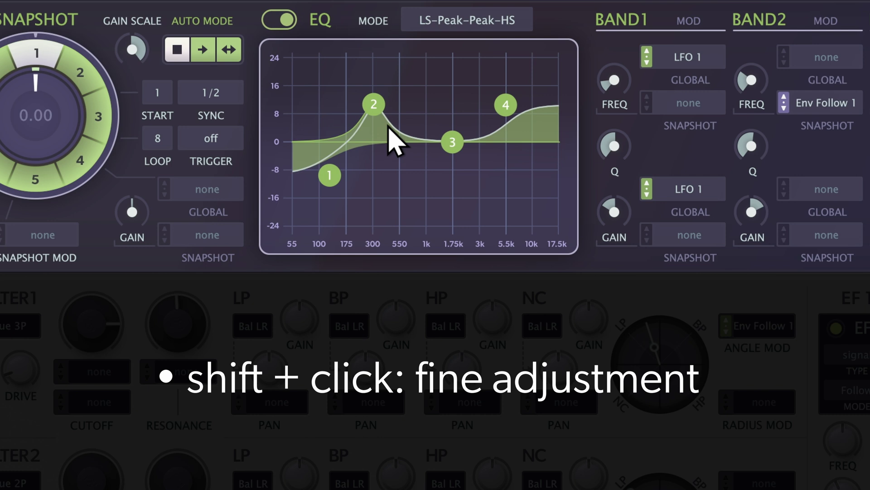
pyautogui.moveTo(389, 118)
pyautogui.mouseDown()
pyautogui.moveTo(388, 62)
pyautogui.moveTo(380, 114)
pyautogui.mouseUp()
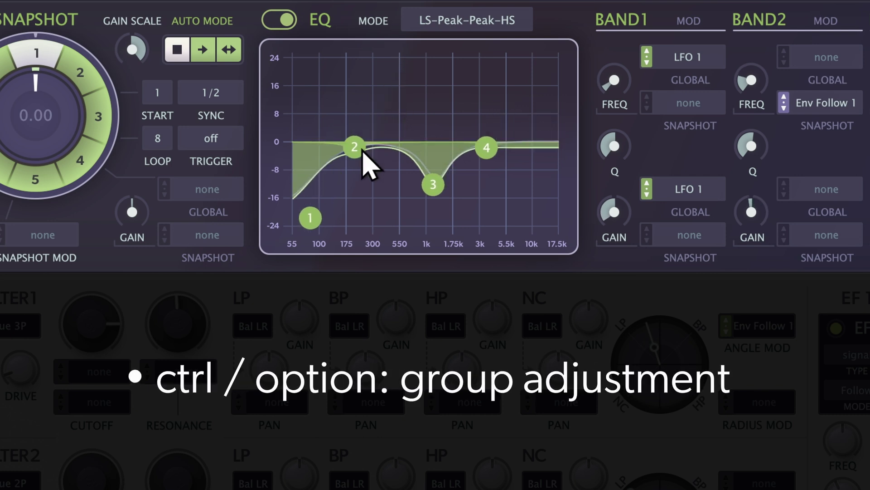
pyautogui.moveTo(361, 153); pyautogui.dragTo(390, 117)
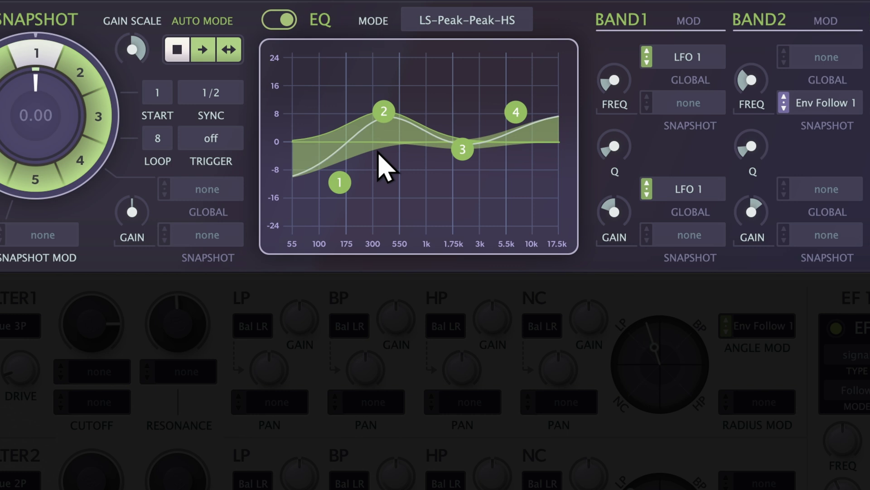
# - Switch the EQ to 4 Bandpasses mode and apply the Preset Formants > Child O shape
pyautogui.rightClick(418, 90)
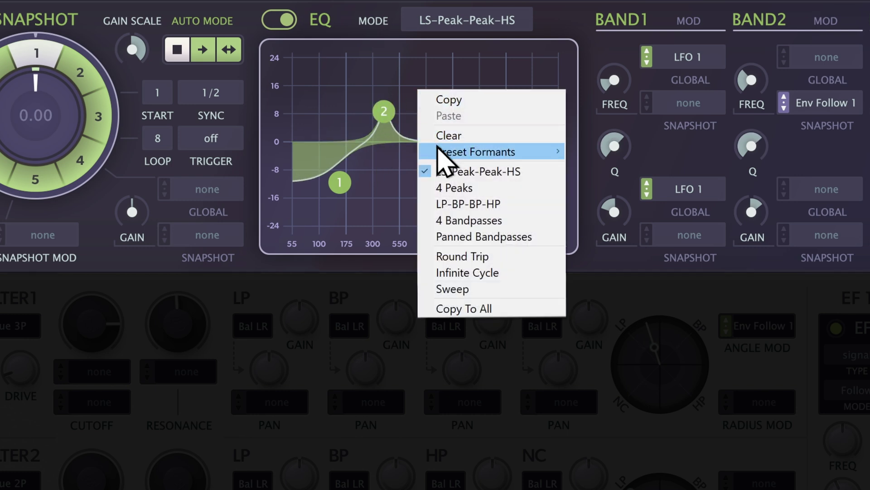
pyautogui.click(428, 221)
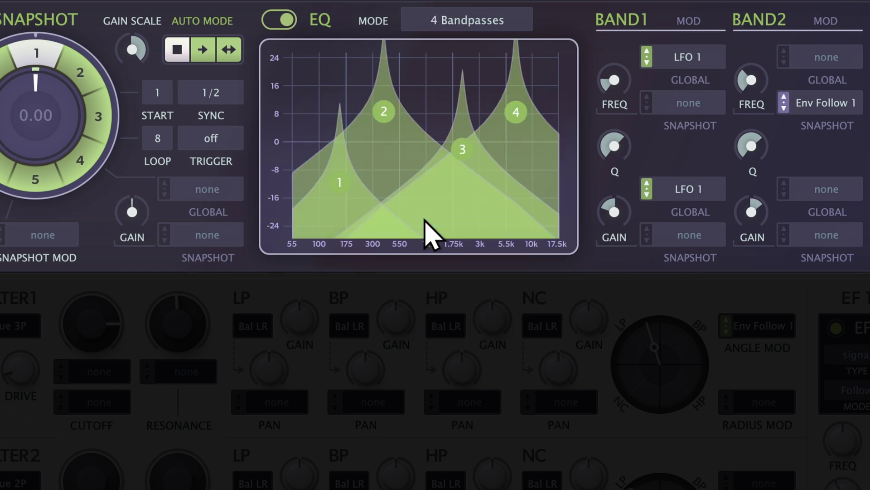
pyautogui.rightClick(419, 101)
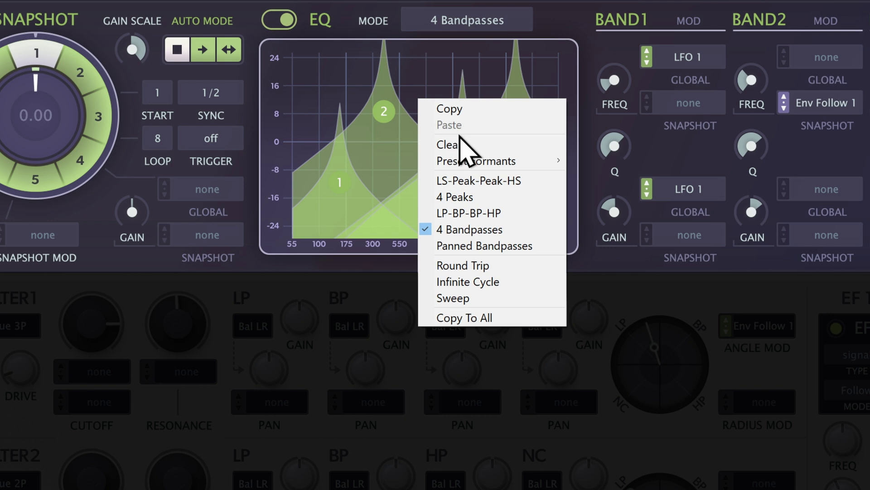
pyautogui.moveTo(524, 162)
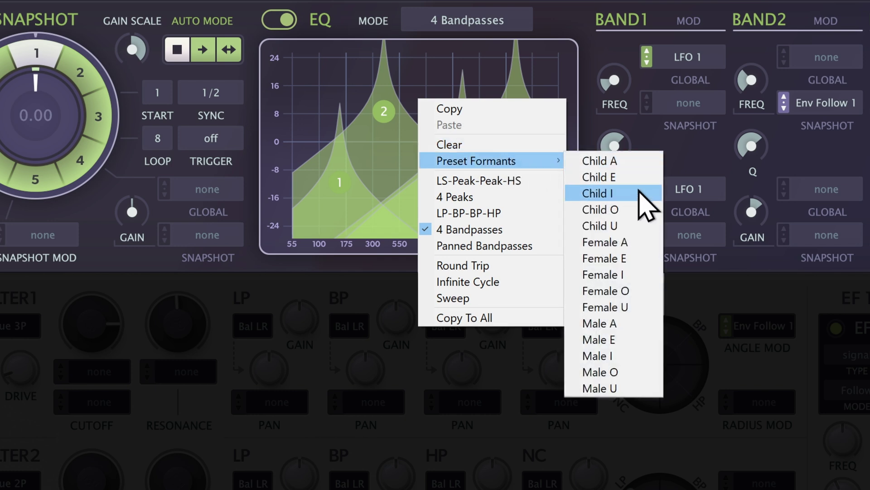
pyautogui.click(642, 209)
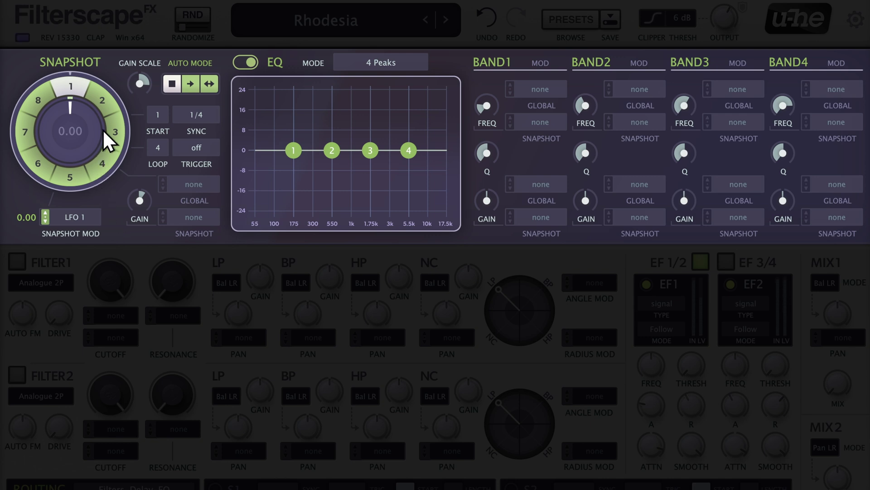
# - Select snapshots 2 and 3, set Band2's FREQ mod amount to -18, and raise Gain Scale
pyautogui.click(108, 110)
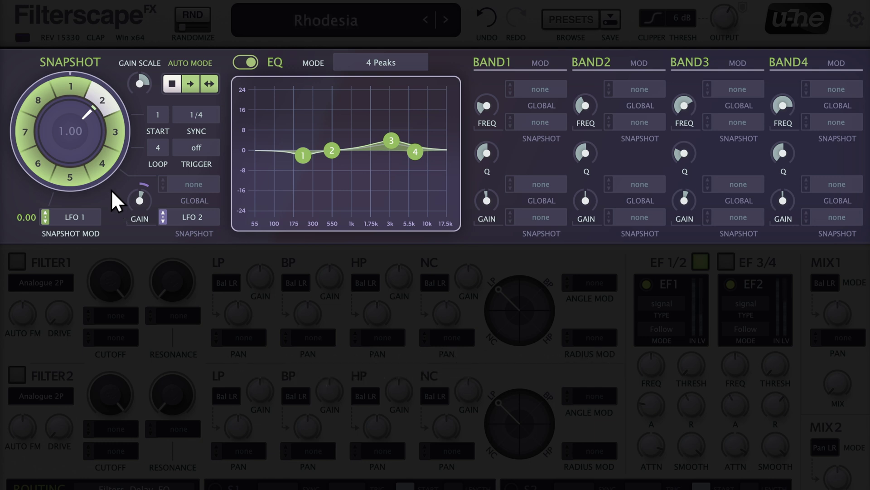
pyautogui.click(112, 139)
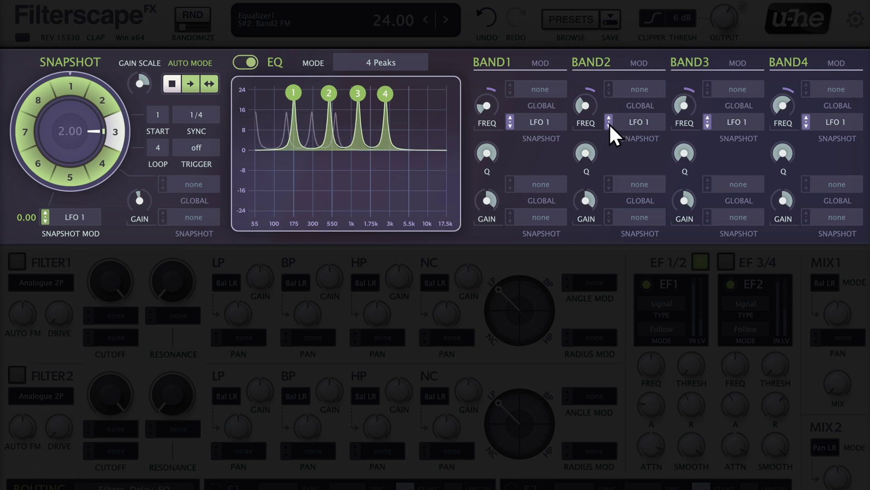
pyautogui.moveTo(608, 123)
pyautogui.mouseDown()
pyautogui.moveTo(615, 240)
pyautogui.moveTo(600, 48)
pyautogui.moveTo(602, 121)
pyautogui.mouseUp()
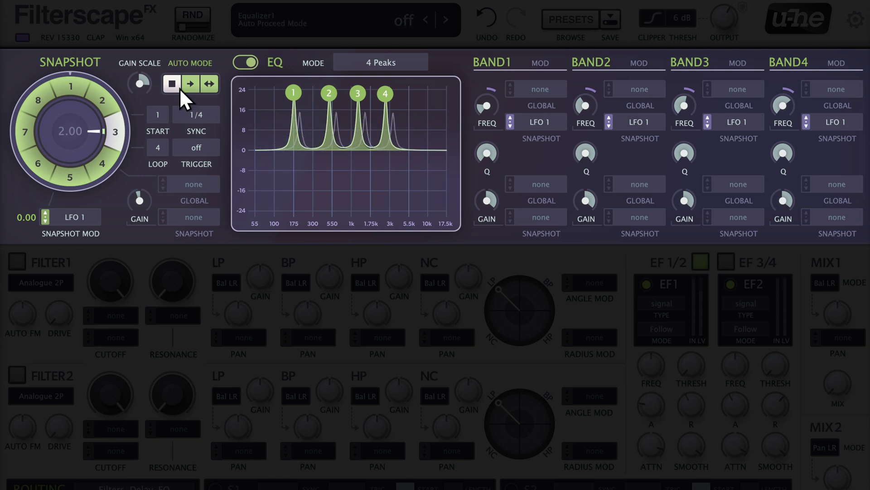
pyautogui.moveTo(145, 88)
pyautogui.mouseDown()
pyautogui.moveTo(144, 66)
pyautogui.moveTo(142, 272)
pyautogui.moveTo(151, 205)
pyautogui.moveTo(134, 88)
pyautogui.mouseUp()
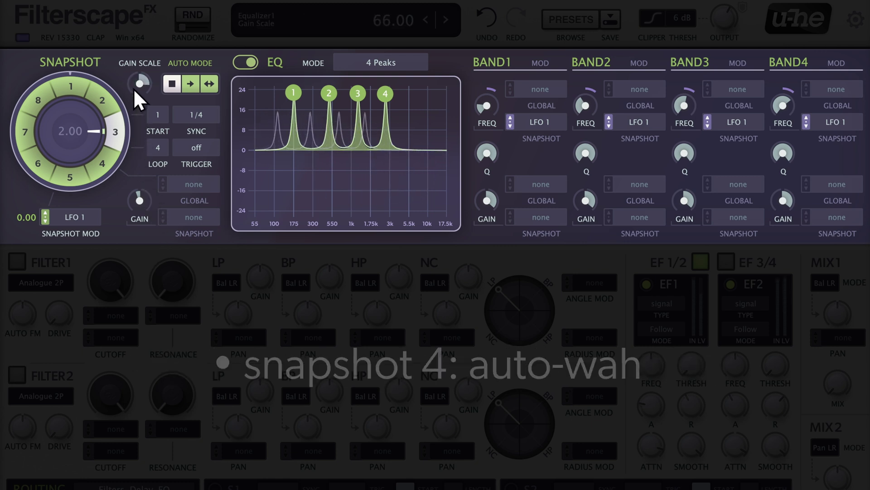
# - Visit snapshots 4 and 1, then morph the dial from snapshot 1 through 3 on to snapshot 5
pyautogui.click(96, 171)
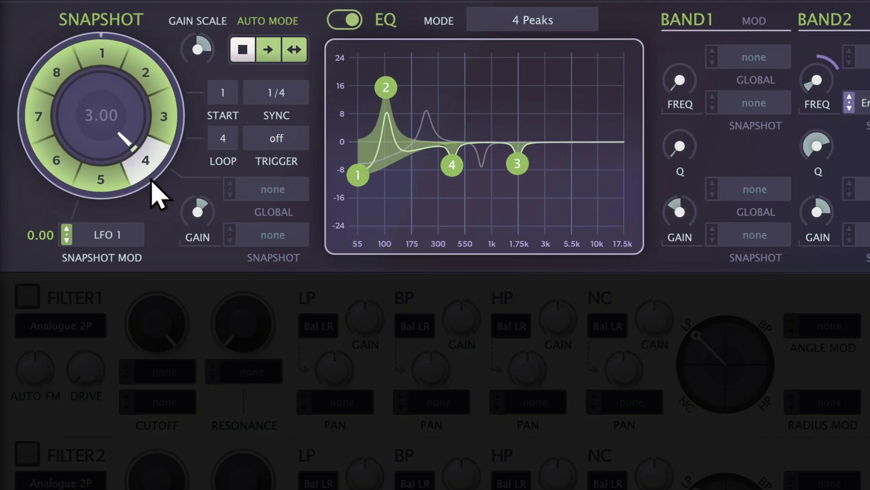
pyautogui.click(113, 53)
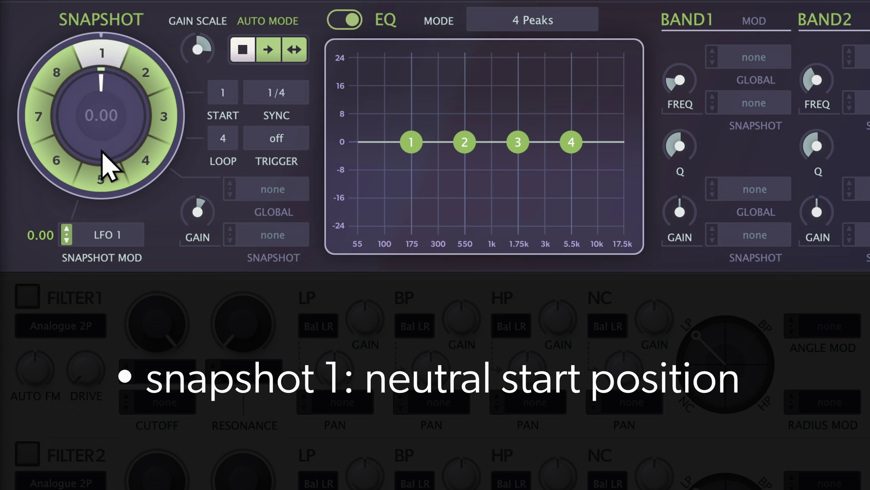
pyautogui.moveTo(102, 153); pyautogui.dragTo(111, 119)
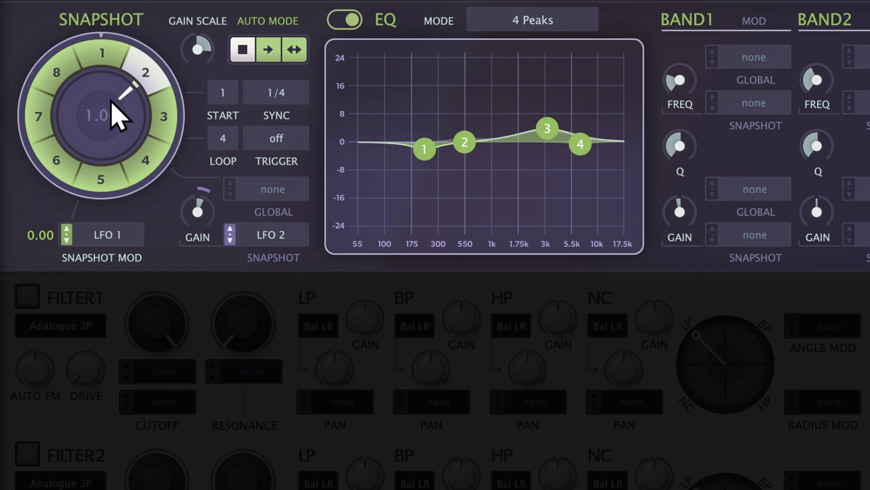
pyautogui.moveTo(113, 87); pyautogui.dragTo(113, 80)
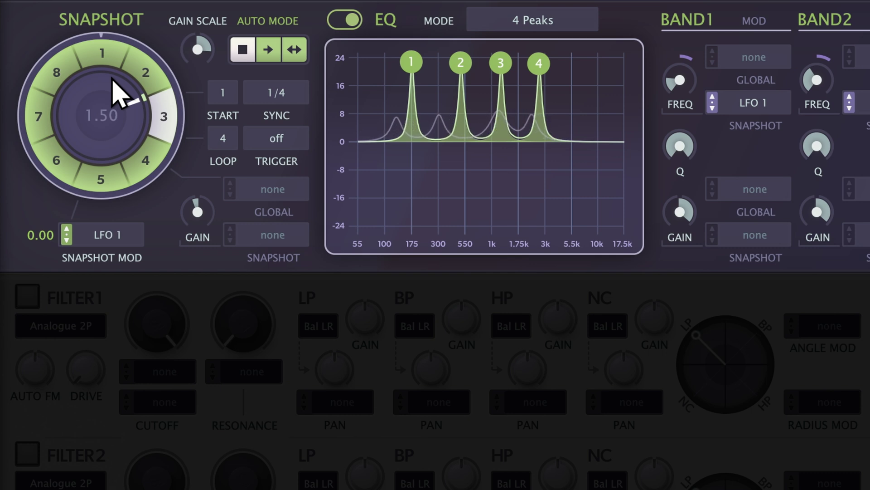
pyautogui.moveTo(113, 75); pyautogui.dragTo(109, 30)
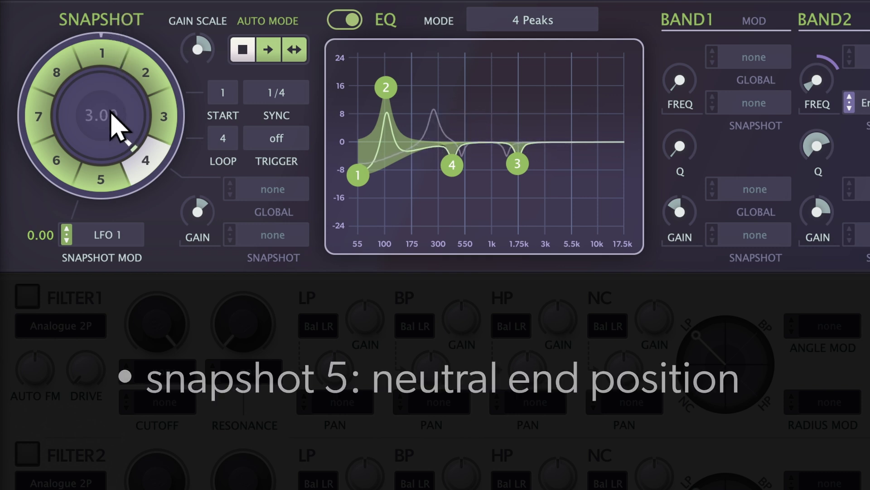
pyautogui.moveTo(105, 135); pyautogui.dragTo(104, 116)
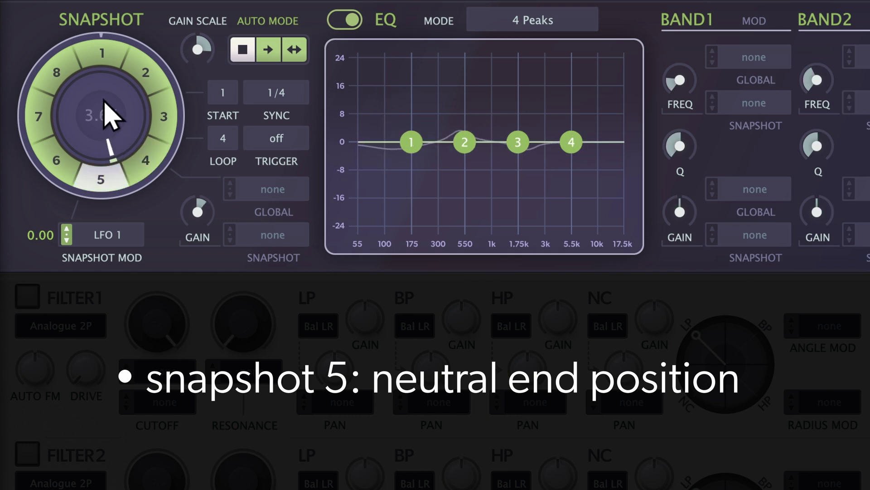
pyautogui.moveTo(103, 102); pyautogui.dragTo(104, 83)
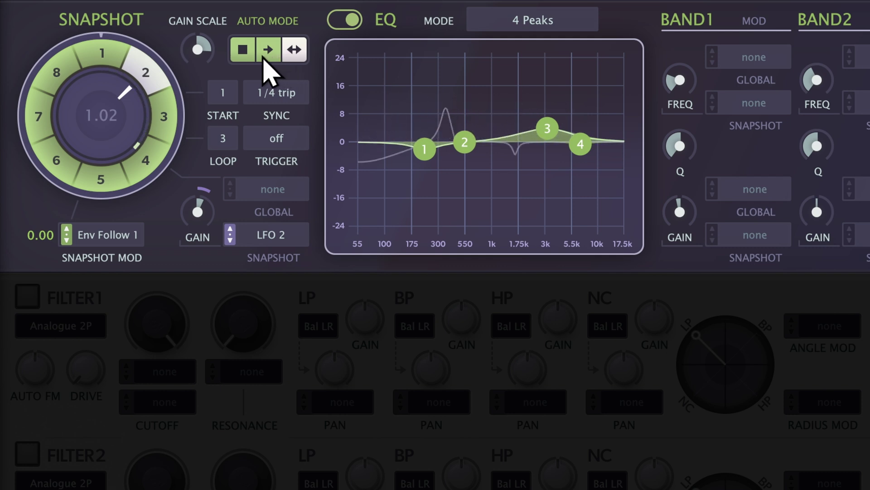
# - Stop AUTO MODE snapshot cycling and raise Env Follow 1's SNAPSHOT MOD amount
pyautogui.click(244, 59)
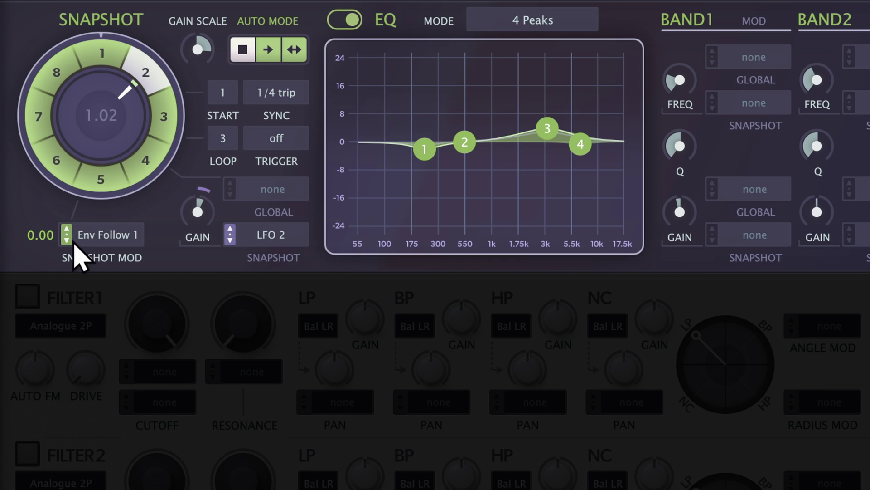
pyautogui.moveTo(78, 255); pyautogui.dragTo(78, 209)
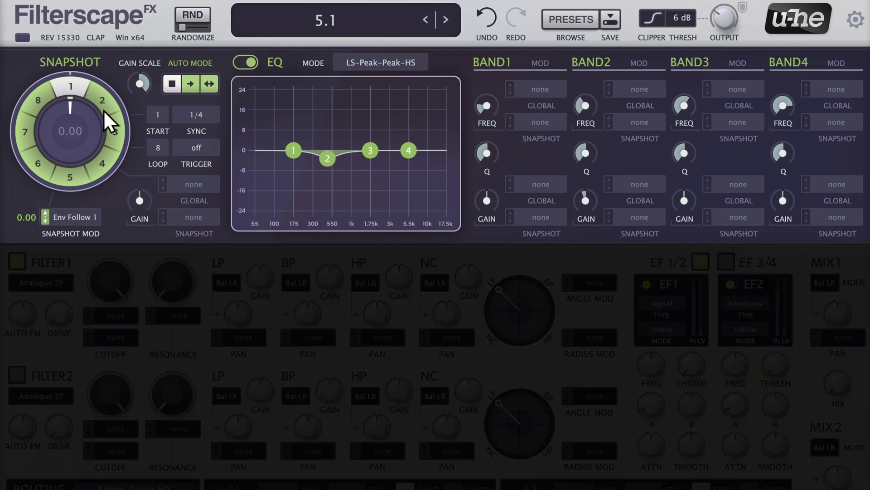
# - Step through snapshots 2, 3 and 4 of the 5.1 preset, then return to snapshot 1
pyautogui.click(103, 109)
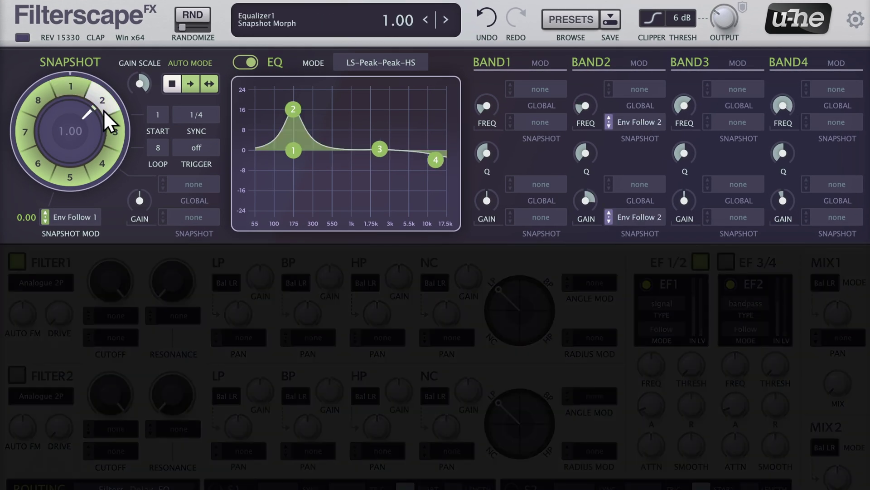
pyautogui.click(114, 146)
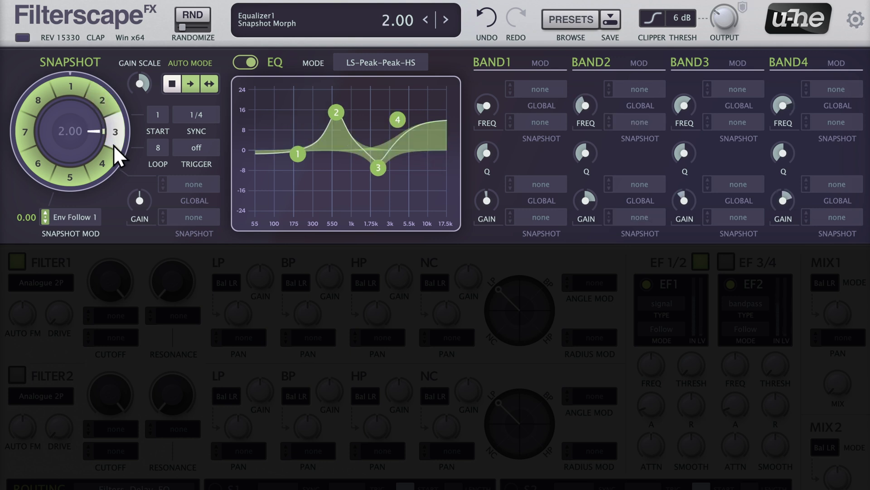
pyautogui.click(99, 170)
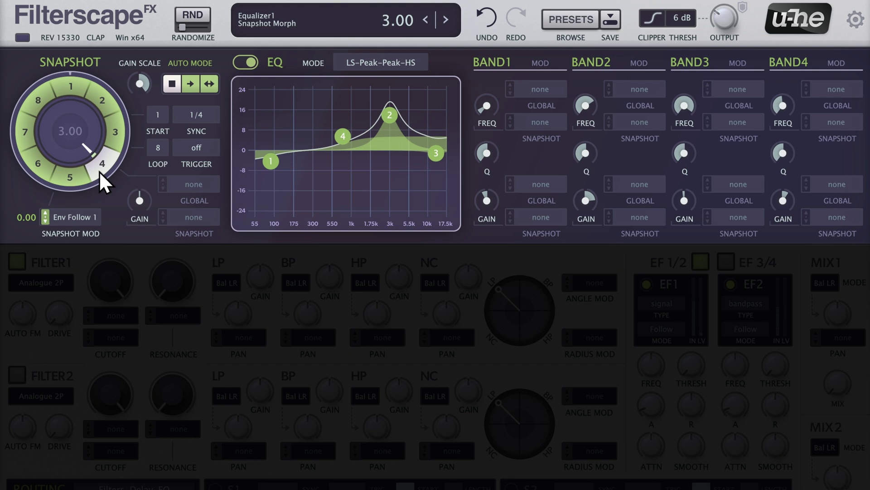
pyautogui.click(81, 93)
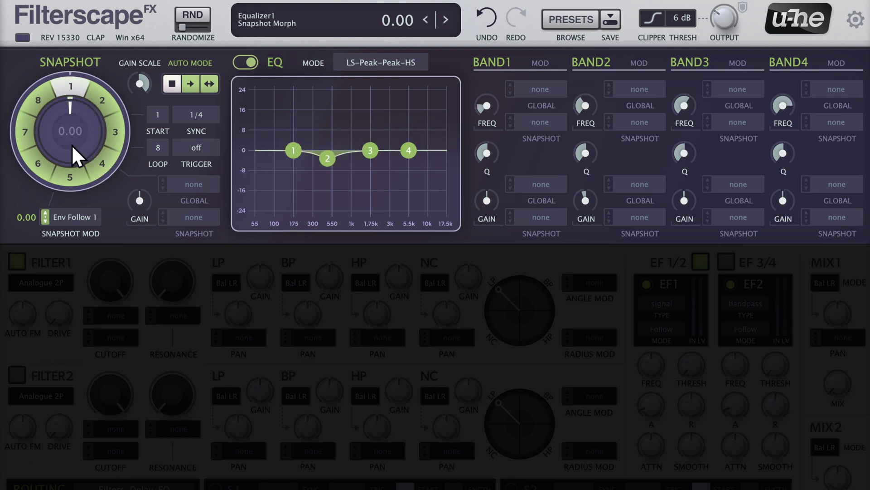
# - Deepen Env Follow 1's snapshot morph and raise EF1's attenuation and release time
pyautogui.moveTo(46, 222); pyautogui.dragTo(52, 192)
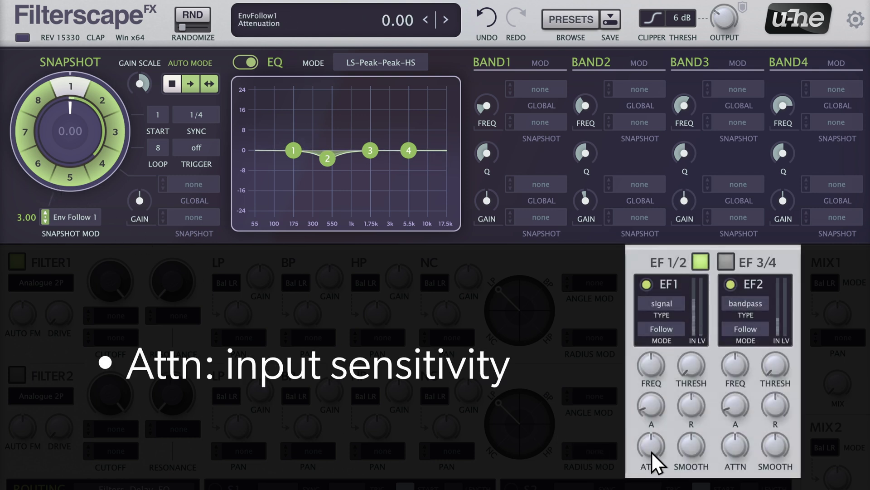
pyautogui.moveTo(651, 452); pyautogui.dragTo(628, 318)
pyautogui.moveTo(692, 406); pyautogui.dragTo(677, 330)
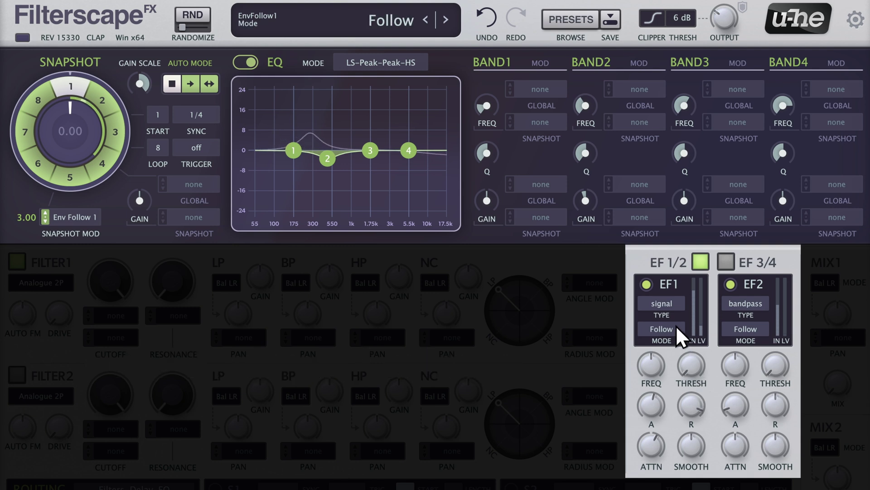
# - Set EF1 to bandpass detection at frequency 45, threshold -76, attenuation 9, with more smoothing
pyautogui.click(649, 318)
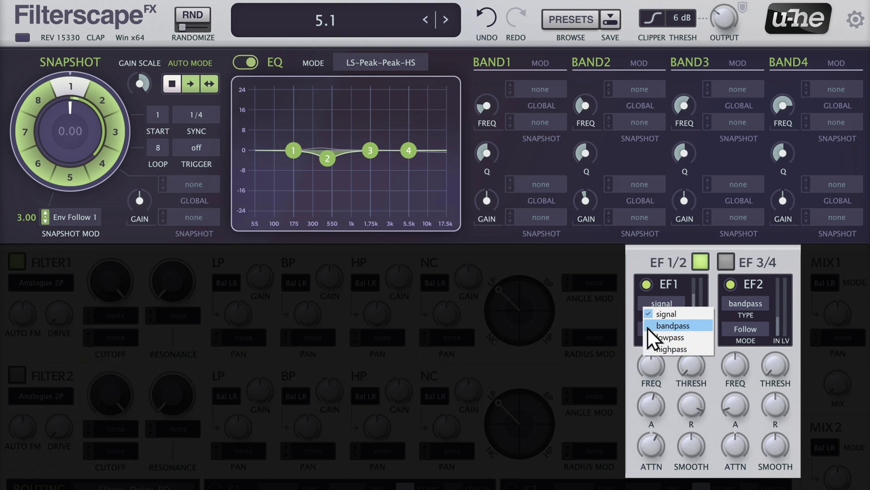
pyautogui.click(648, 326)
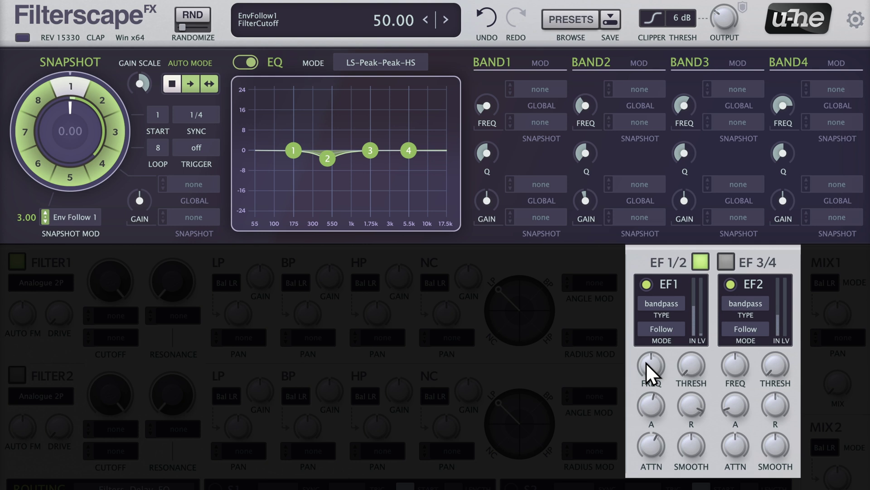
pyautogui.moveTo(653, 368); pyautogui.dragTo(645, 447)
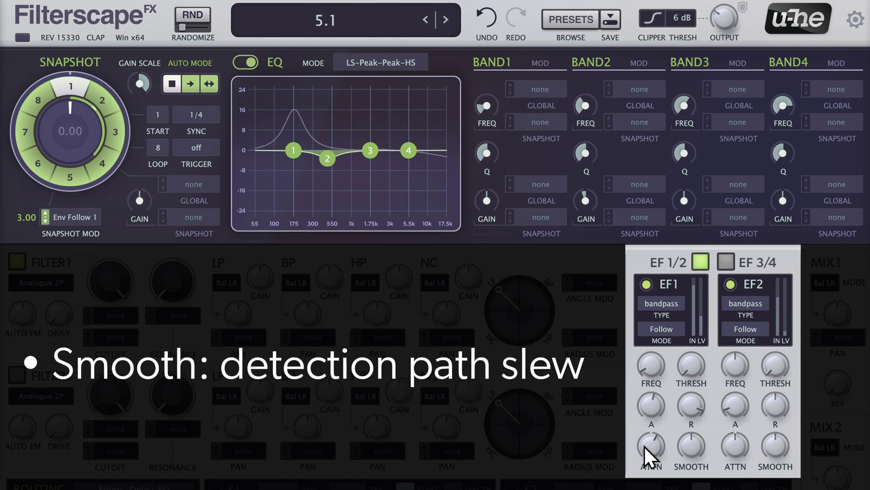
pyautogui.moveTo(689, 449); pyautogui.dragTo(684, 361)
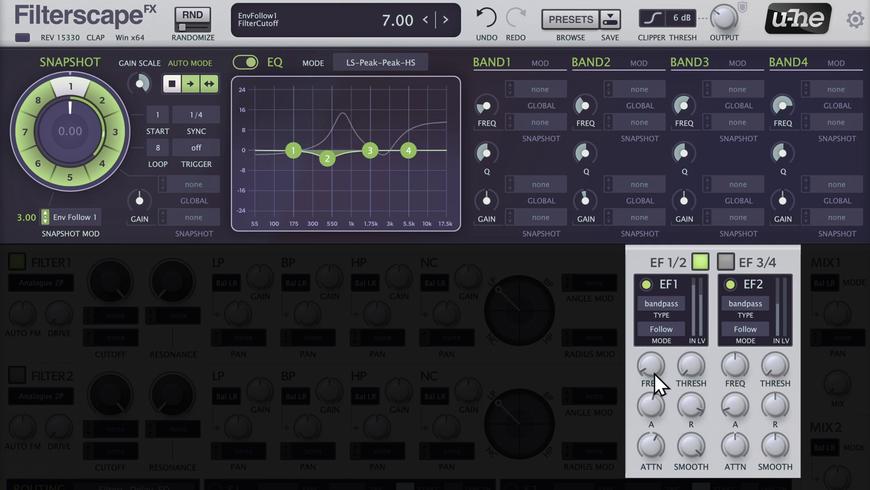
pyautogui.moveTo(654, 374); pyautogui.dragTo(651, 296)
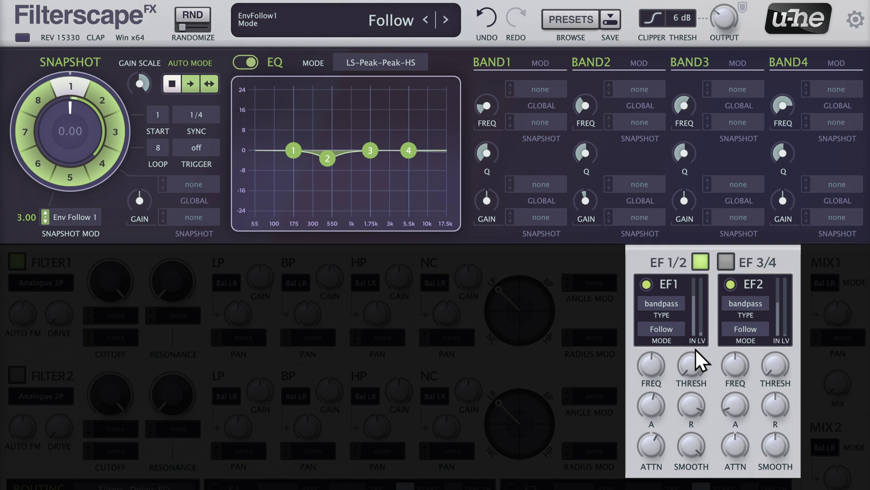
pyautogui.moveTo(694, 376); pyautogui.dragTo(671, 219)
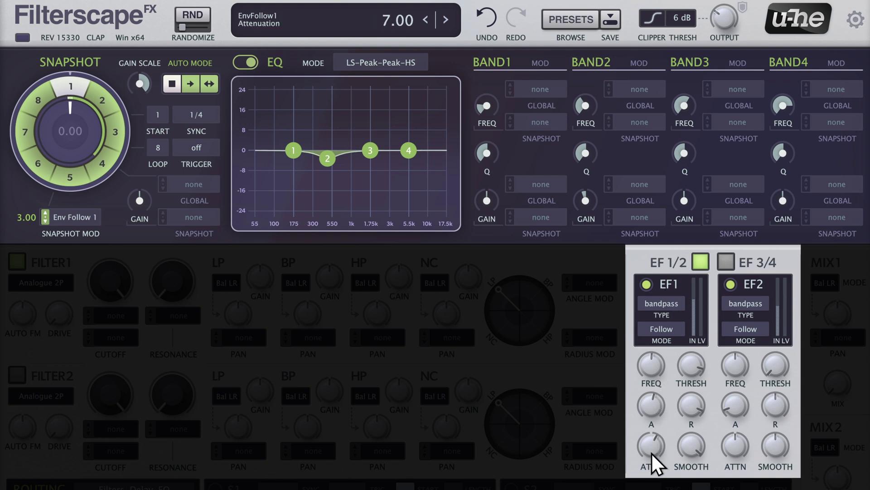
pyautogui.moveTo(653, 457); pyautogui.dragTo(654, 433)
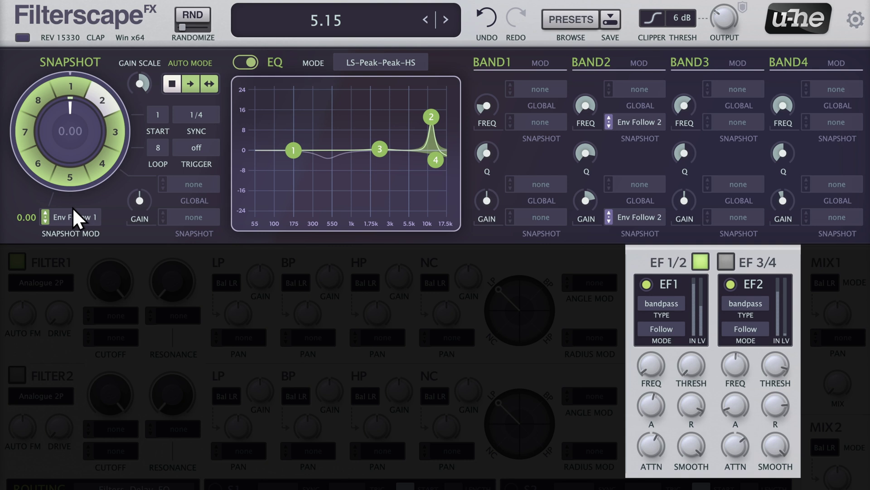
# - Set Env Follow 1's snapshot depth to 4.20; Env Follow 2 moves Band2 frequency -25 and gain 5
pyautogui.moveTo(47, 221); pyautogui.dragTo(46, 171)
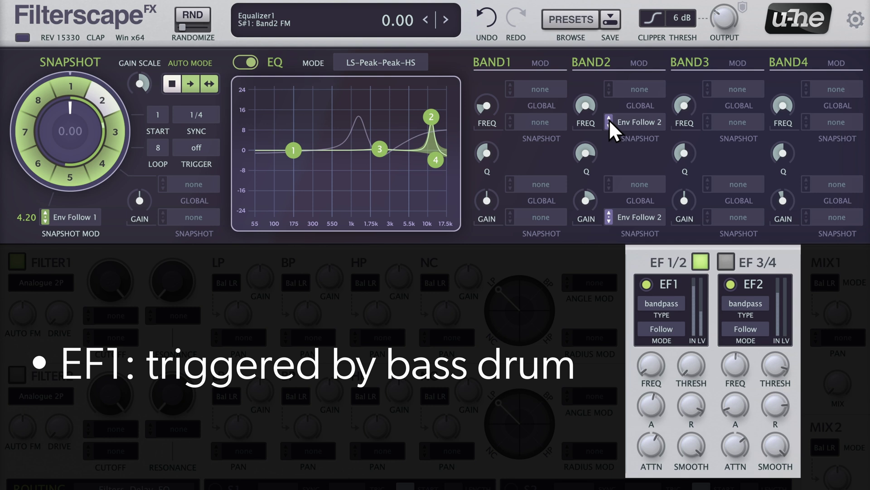
pyautogui.moveTo(608, 118); pyautogui.dragTo(607, 165)
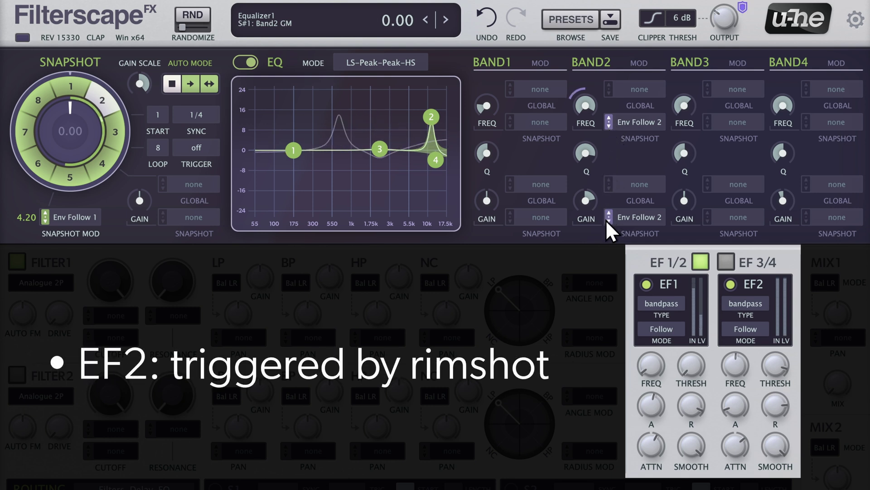
pyautogui.moveTo(607, 222); pyautogui.dragTo(610, 175)
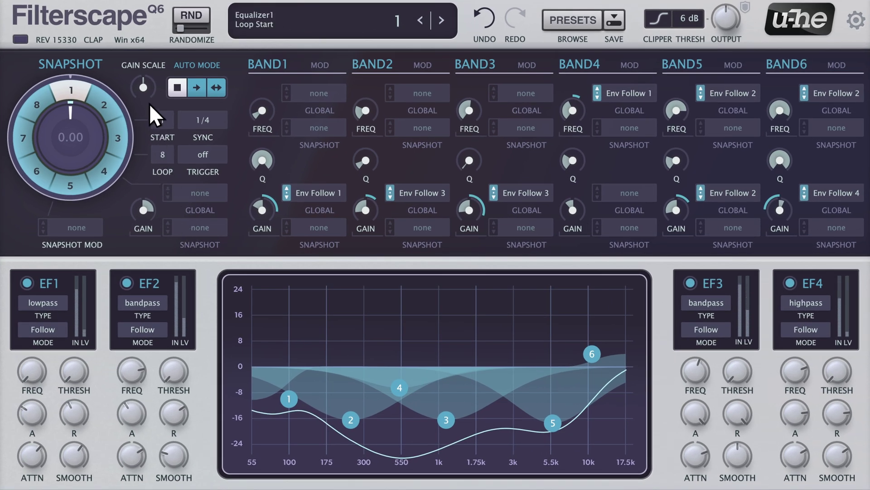
# - Raise the Snapshot section's Gain Scale knob to 49.00
pyautogui.moveTo(142, 89); pyautogui.dragTo(162, 14)
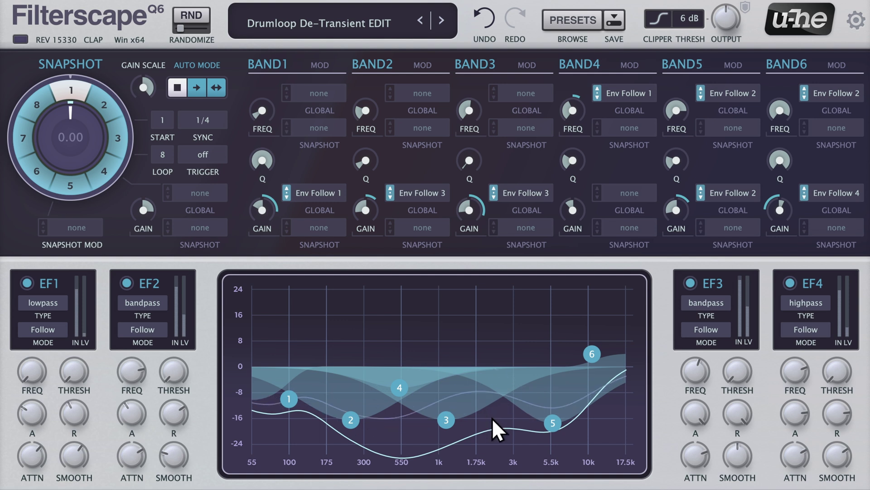
# - Turn off EF1, EF2 and EF4, leaving only EF3 active
pyautogui.click(27, 283)
pyautogui.click(127, 285)
pyautogui.click(790, 282)
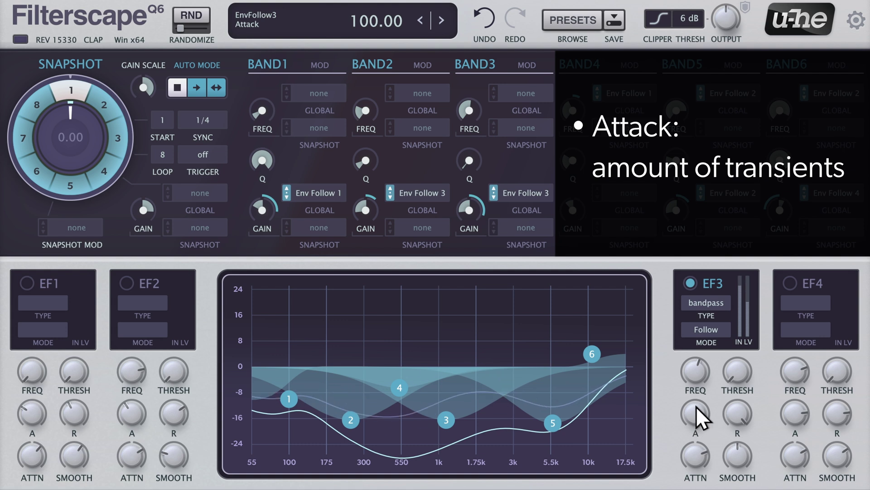
# - Set EF3's attack to about 51 and its release to about 59
pyautogui.moveTo(696, 415); pyautogui.dragTo(692, 489)
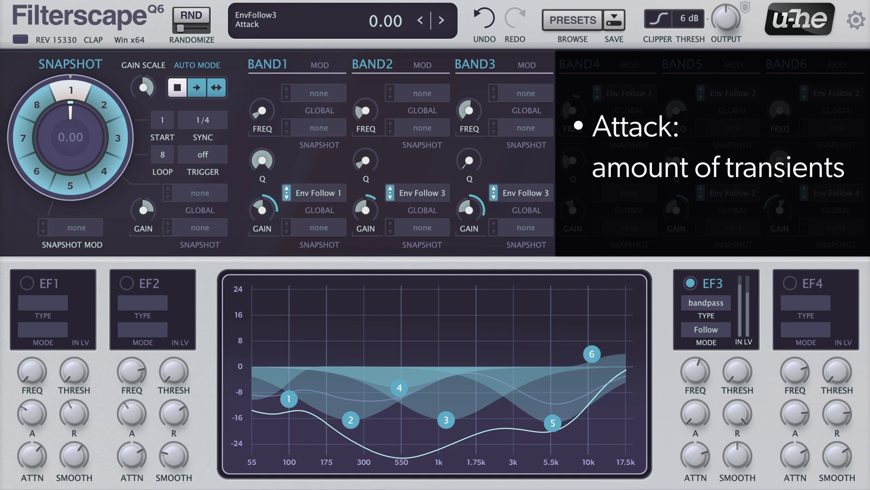
pyautogui.moveTo(695, 414); pyautogui.dragTo(672, 395)
pyautogui.moveTo(738, 417); pyautogui.dragTo(721, 405)
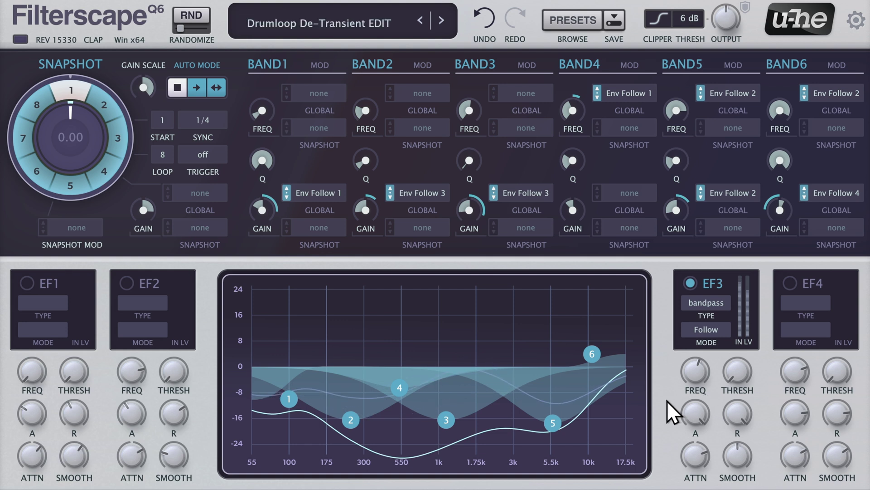
# - Re-enable EF4, EF2 and EF1, then lower the Gain Scale slightly
pyautogui.click(789, 283)
pyautogui.click(127, 284)
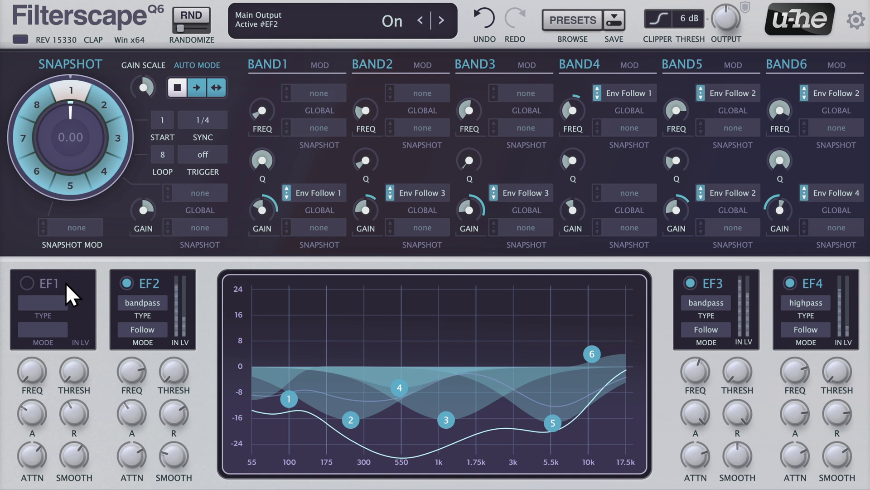
pyautogui.click(26, 282)
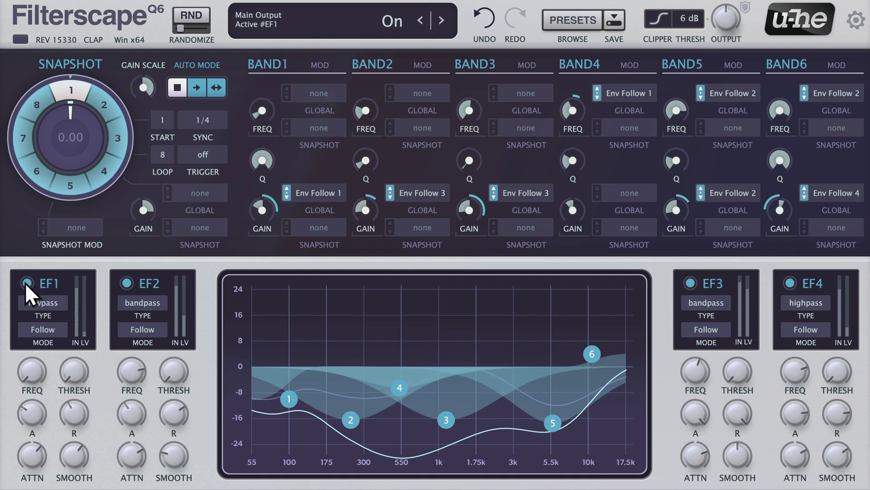
pyautogui.moveTo(140, 85)
pyautogui.mouseDown()
pyautogui.moveTo(130, 290)
pyautogui.moveTo(123, 254)
pyautogui.moveTo(140, 72)
pyautogui.mouseUp()
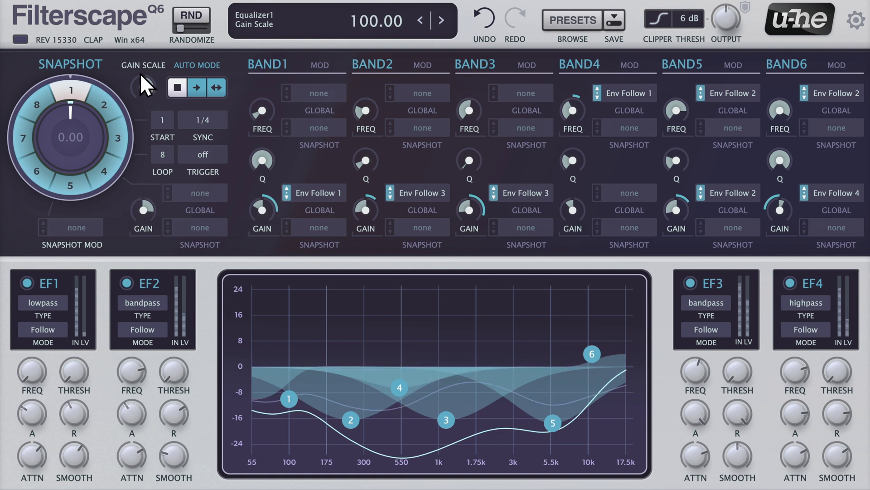
# - Jump the snapshot morph to snapshot 2, then to snapshot 3
pyautogui.click(109, 111)
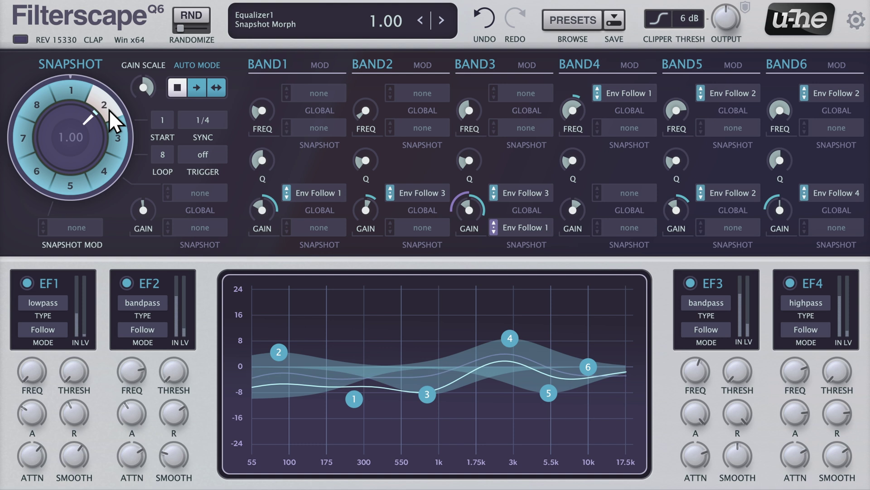
pyautogui.click(117, 148)
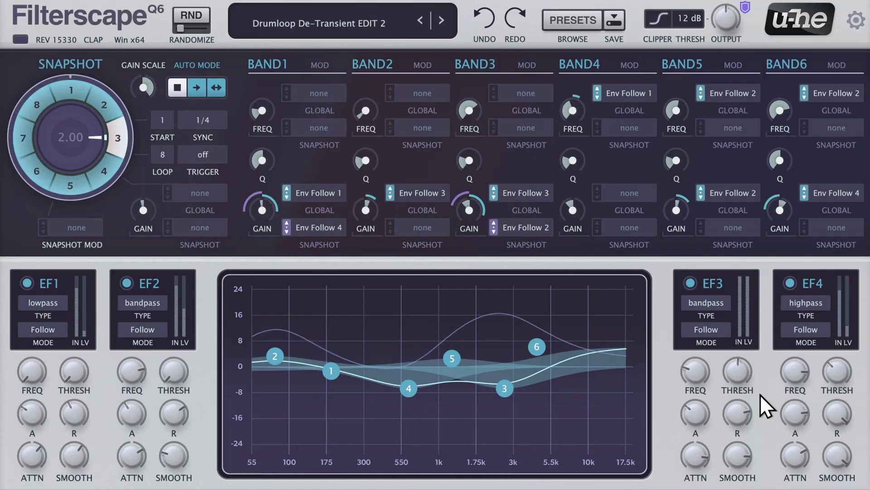
# - Raise EF3's FREQ knob and set its threshold to -13.00
pyautogui.moveTo(710, 385)
pyautogui.moveTo(693, 379); pyautogui.dragTo(700, 214)
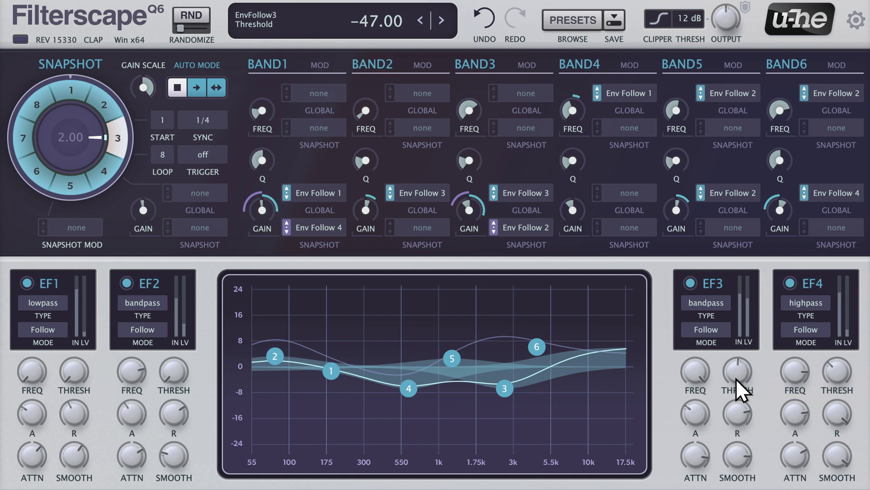
pyautogui.moveTo(736, 379); pyautogui.dragTo(708, 295)
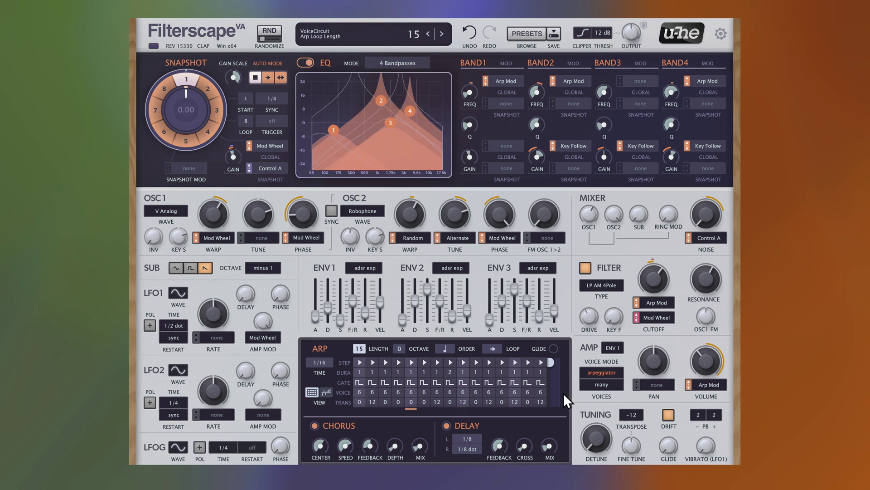
# - Switch the ARP section to the MOD bar view of per-step modulation values
pyautogui.click(325, 392)
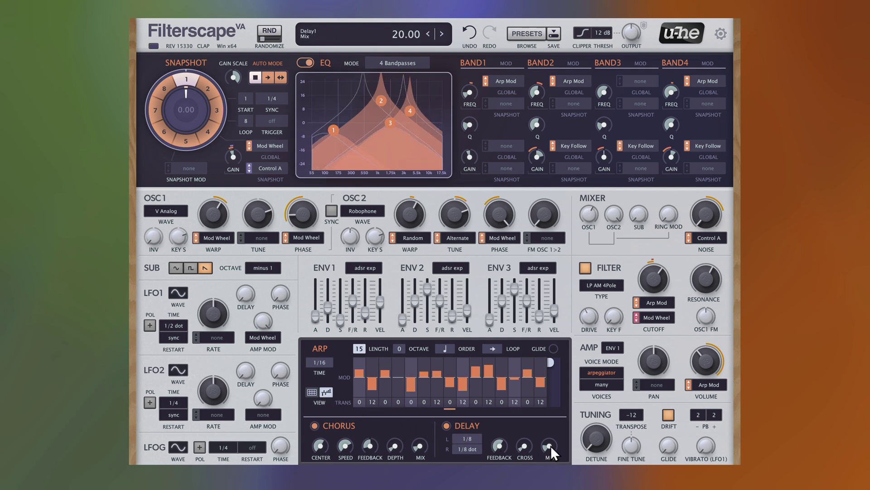
# - Lower delay mix, raise Band 1 Q, lower Band 3 Q and Band 2 frequency, raise cutoff, reduce resonance
pyautogui.moveTo(551, 445); pyautogui.dragTo(551, 454)
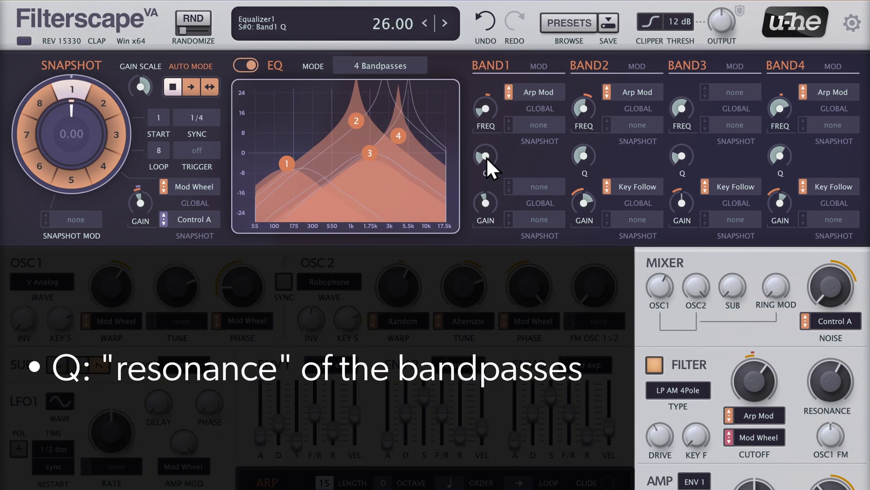
pyautogui.moveTo(486, 157); pyautogui.dragTo(485, 125)
pyautogui.moveTo(681, 153); pyautogui.dragTo(681, 126)
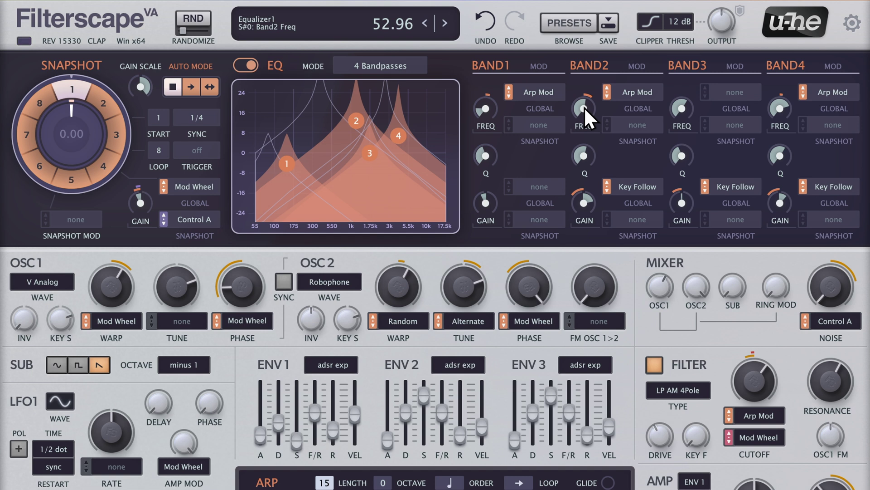
pyautogui.moveTo(584, 107); pyautogui.dragTo(588, 135)
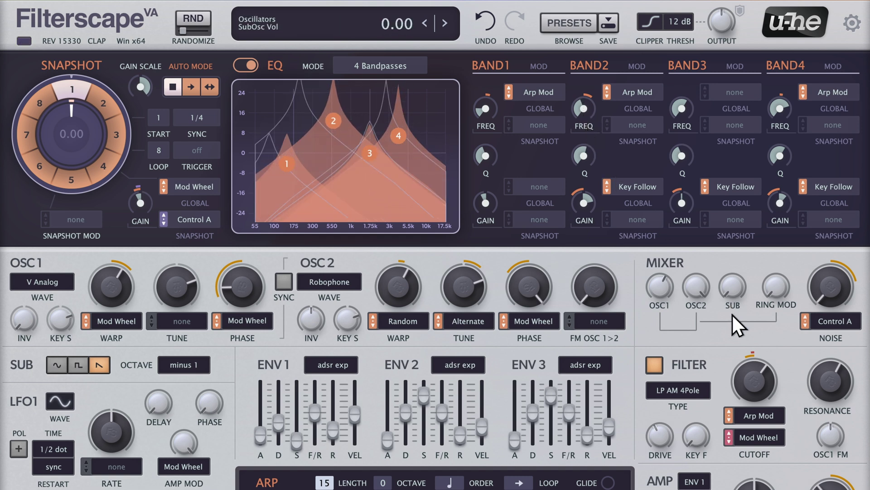
pyautogui.moveTo(753, 378); pyautogui.dragTo(748, 347)
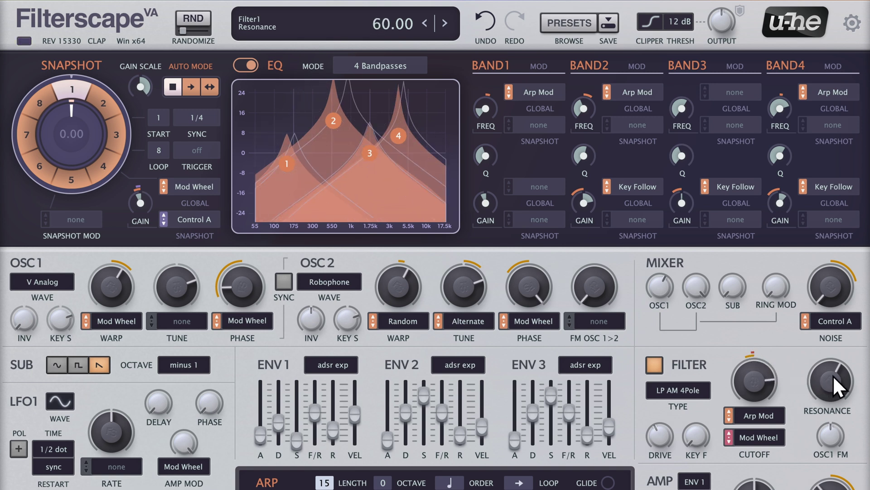
pyautogui.moveTo(834, 376); pyautogui.dragTo(824, 421)
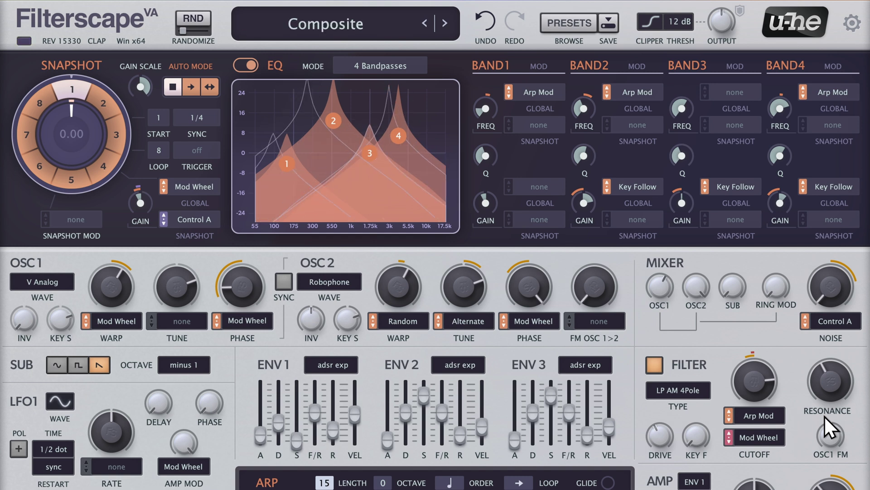
# - Modulate Band 3's frequency with Arp Mod at a depth of -6
pyautogui.click(724, 90)
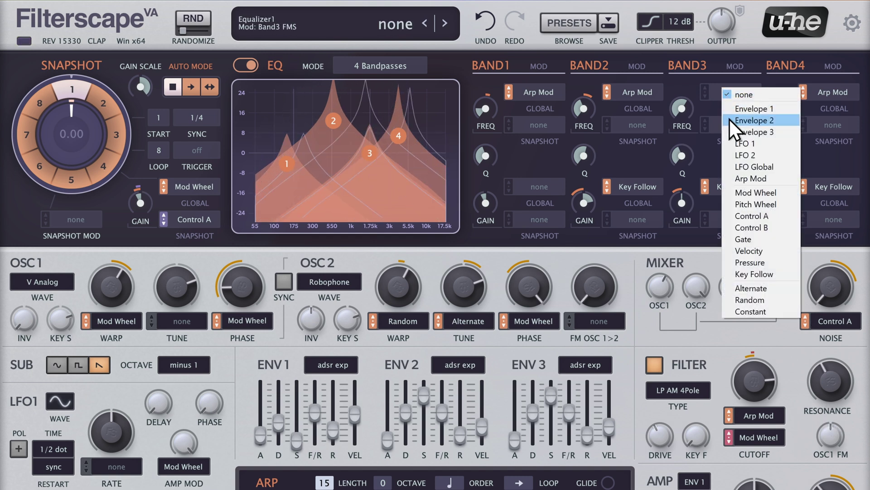
pyautogui.click(731, 177)
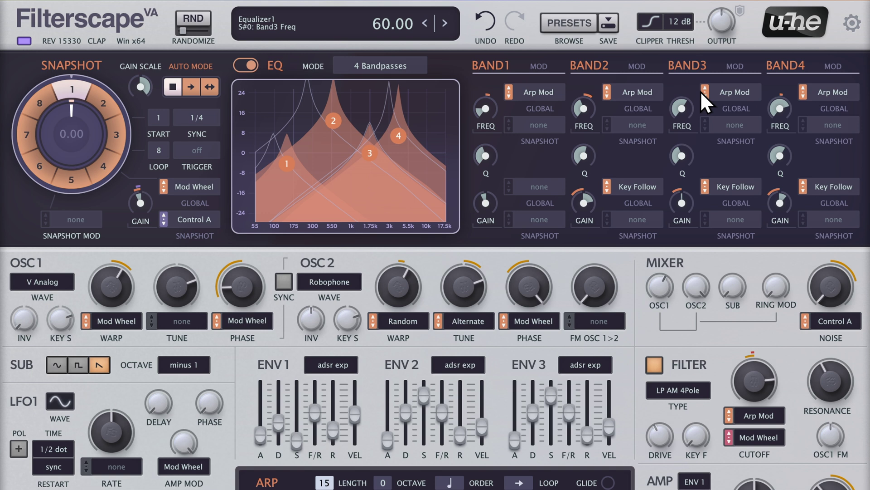
pyautogui.moveTo(701, 91); pyautogui.dragTo(704, 95)
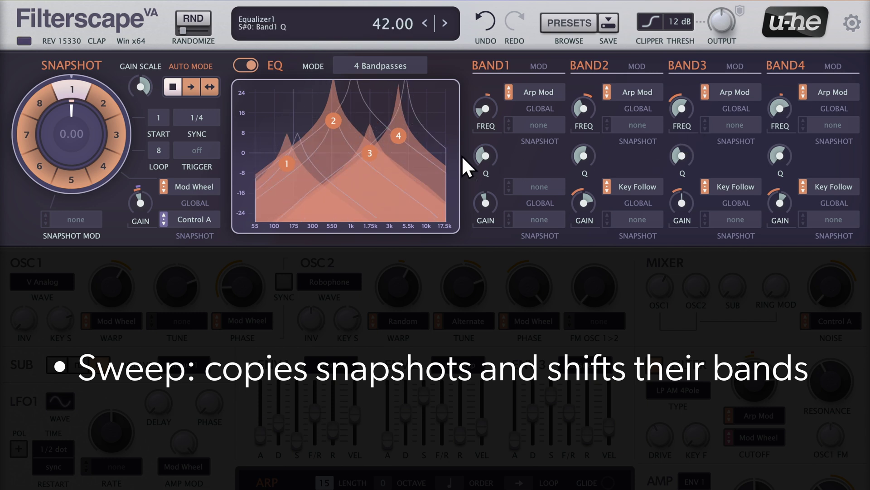
# - Apply Sweep to the EQ snapshots and morph up to 7.06 to hear the shifted bands
pyautogui.rightClick(311, 141)
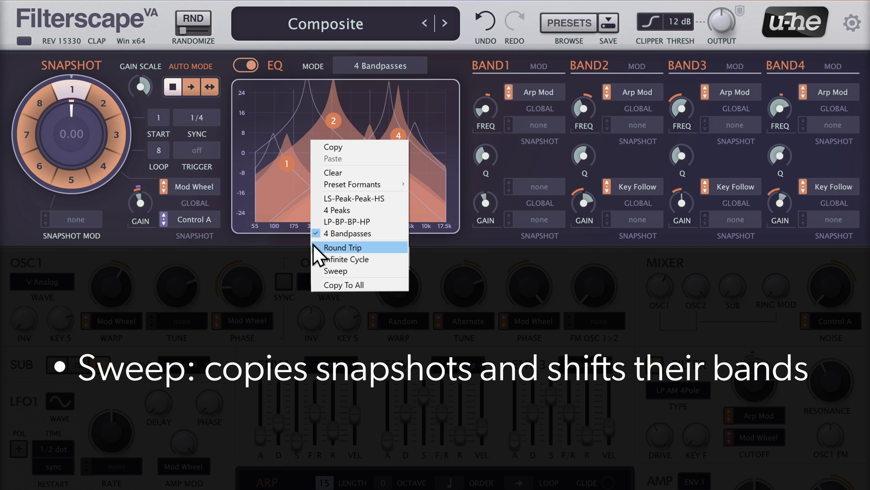
pyautogui.click(314, 271)
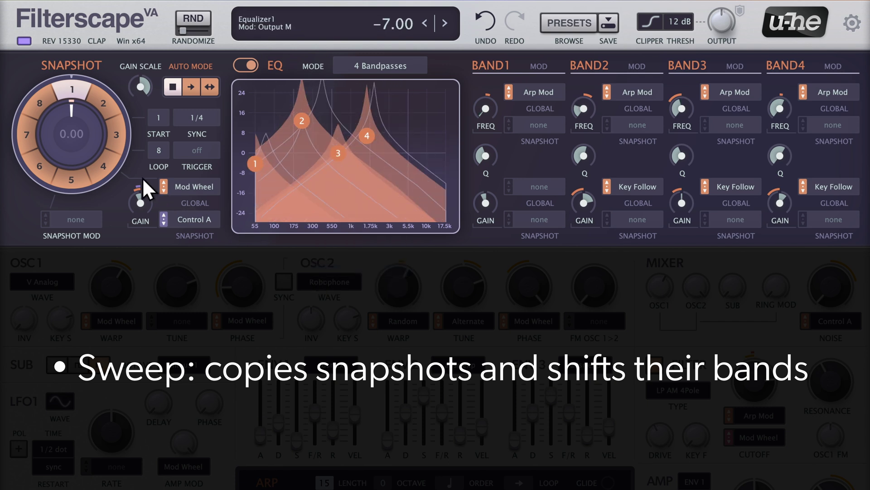
pyautogui.moveTo(73, 156); pyautogui.dragTo(86, 28)
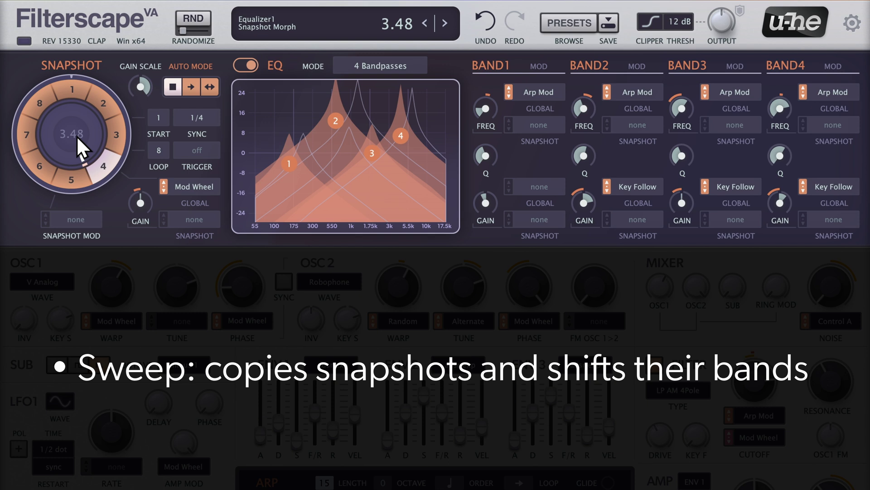
pyautogui.moveTo(76, 136); pyautogui.dragTo(88, 6)
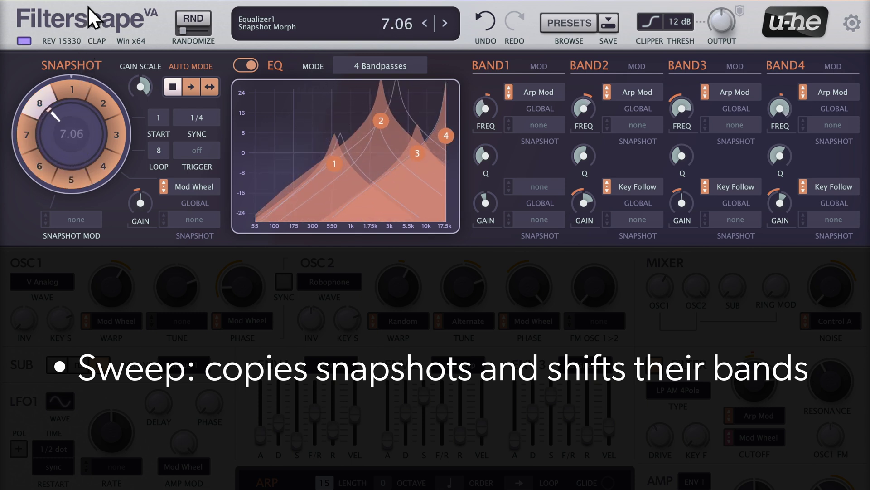
# - Reset the morph to snapshot 1 and drive it from Arp Mod at depth 8.00
pyautogui.click(72, 90)
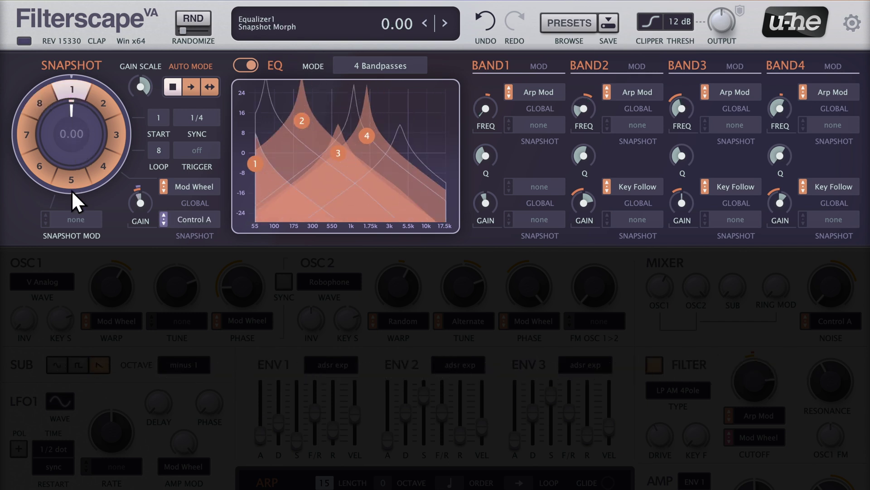
pyautogui.click(64, 219)
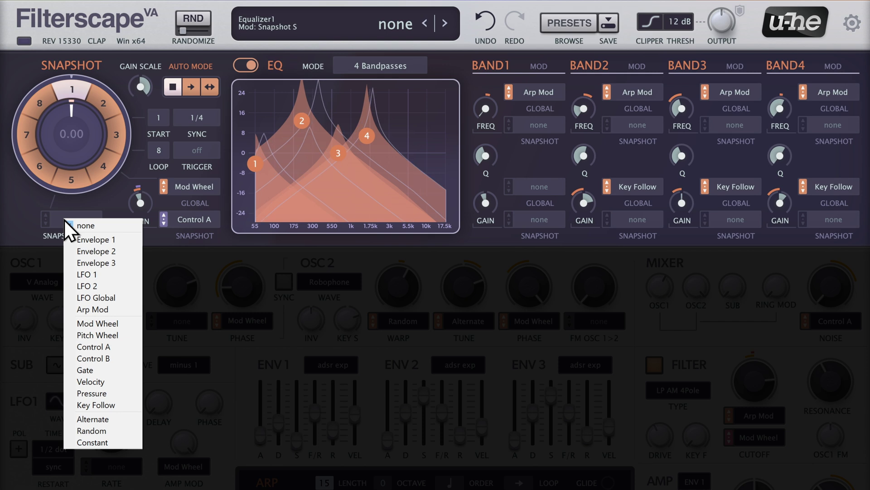
pyautogui.click(79, 309)
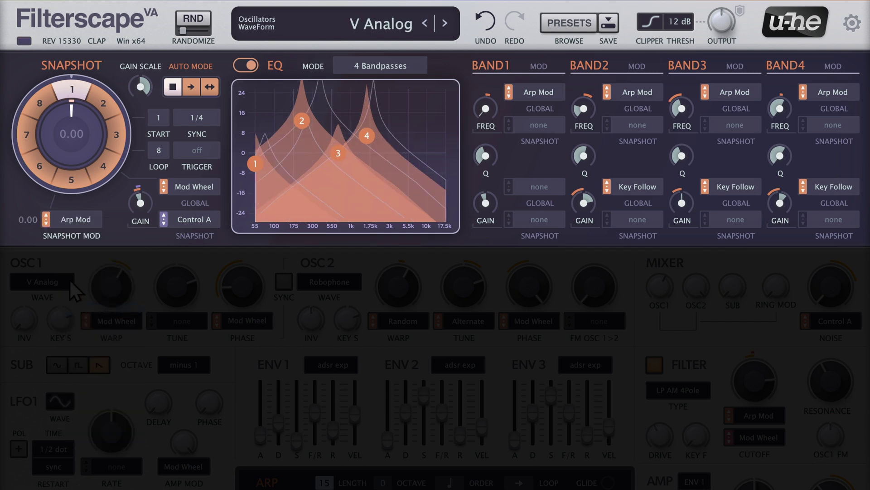
pyautogui.moveTo(43, 220); pyautogui.dragTo(58, 122)
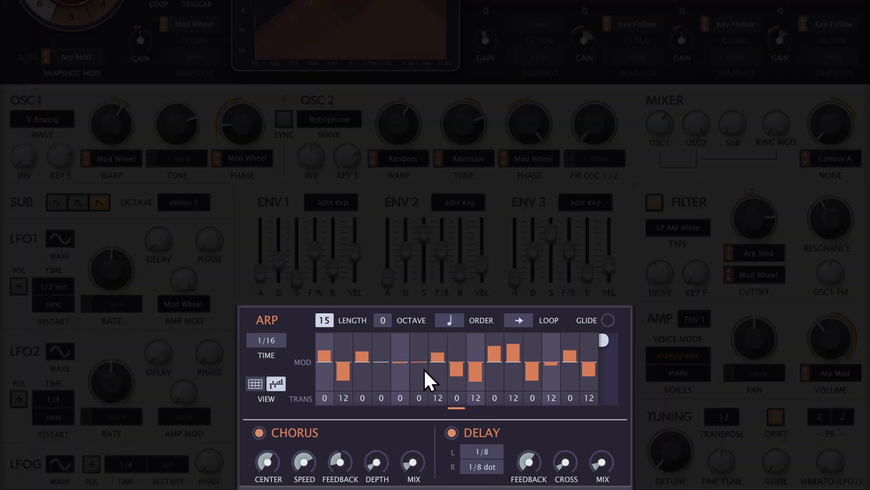
# - Redraw the arp mod bars: step 8 positive, step 2 zeroed, and adjust the loop length
pyautogui.moveTo(342, 383)
pyautogui.mouseDown()
pyautogui.moveTo(340, 339)
pyautogui.moveTo(321, 354)
pyautogui.moveTo(331, 401)
pyautogui.mouseUp()
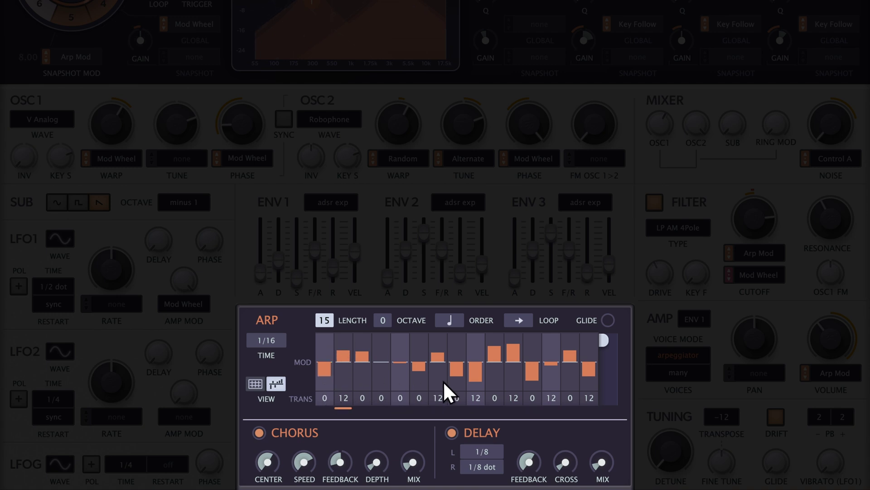
pyautogui.moveTo(455, 378)
pyautogui.mouseDown()
pyautogui.moveTo(466, 363)
pyautogui.moveTo(471, 376)
pyautogui.mouseUp()
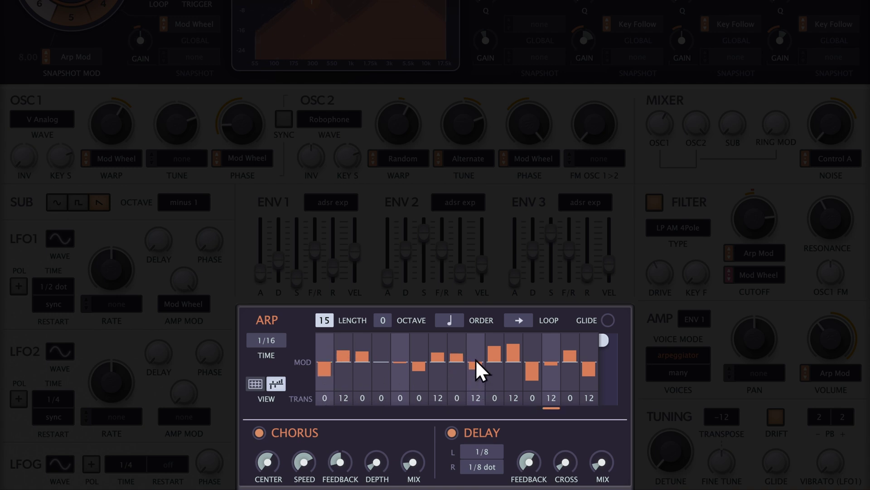
pyautogui.moveTo(599, 345); pyautogui.dragTo(609, 359)
pyautogui.click(349, 361)
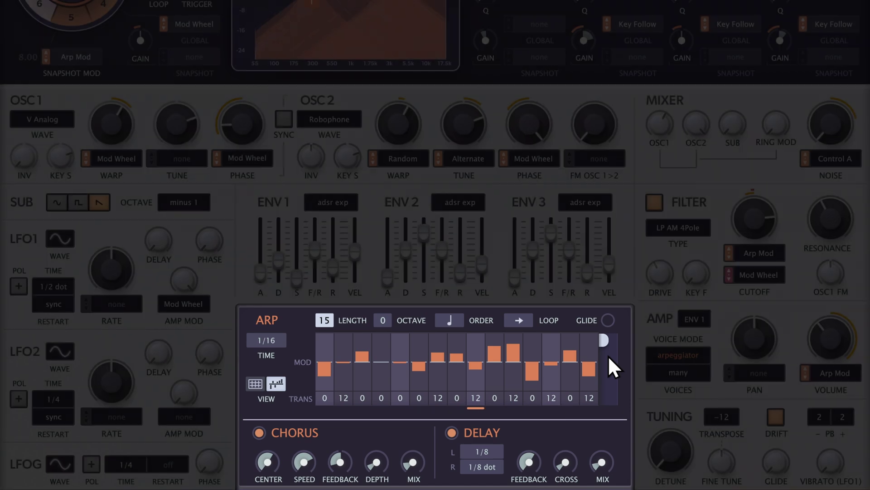